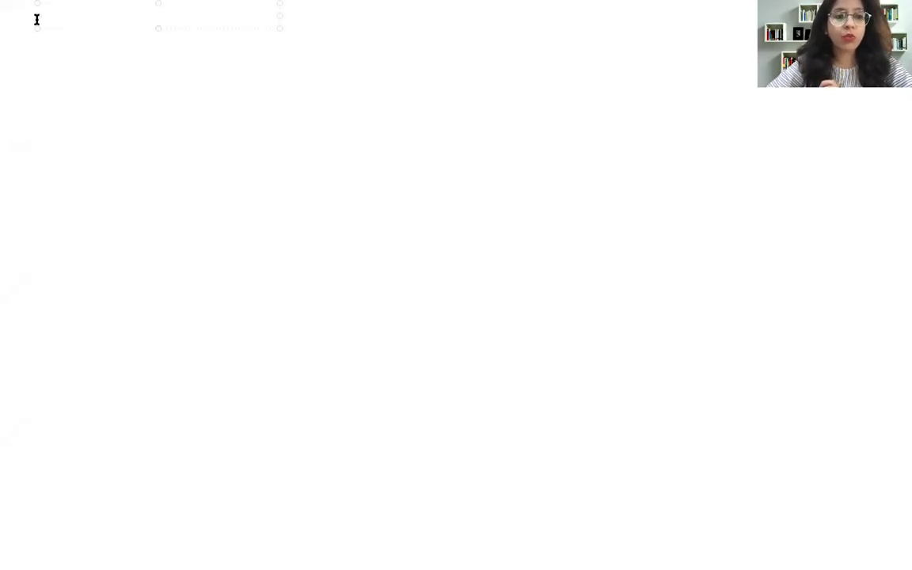
Step: Write a numbered list of notice topics in the text box: 1. Trip/Excursion, 2. Competition, 3. Lost/Found
text(1. Trip/Excursion)
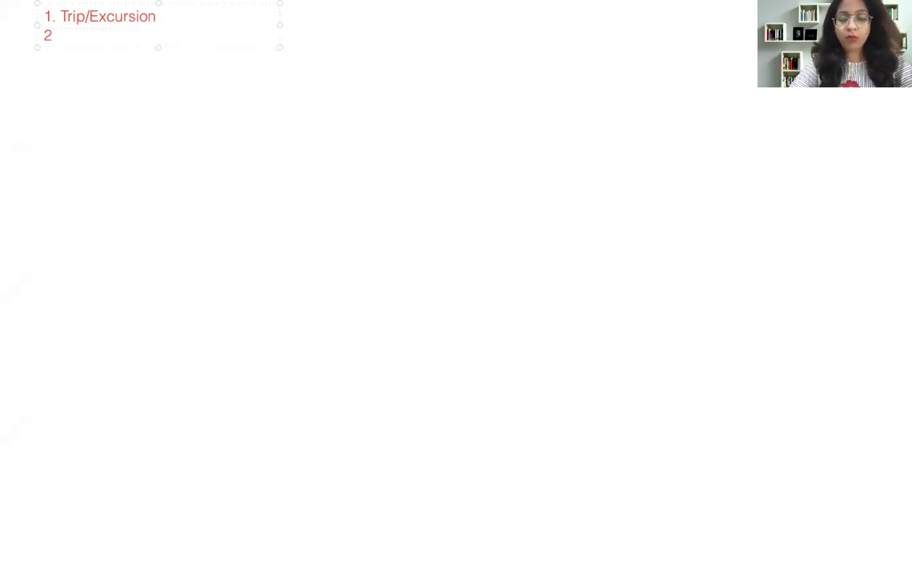
text(. Compe)
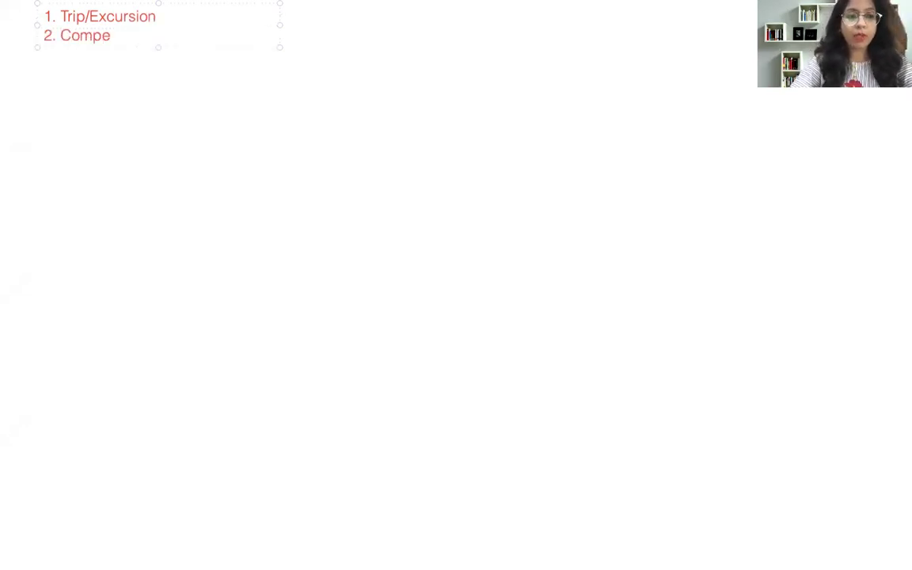
text(tition)
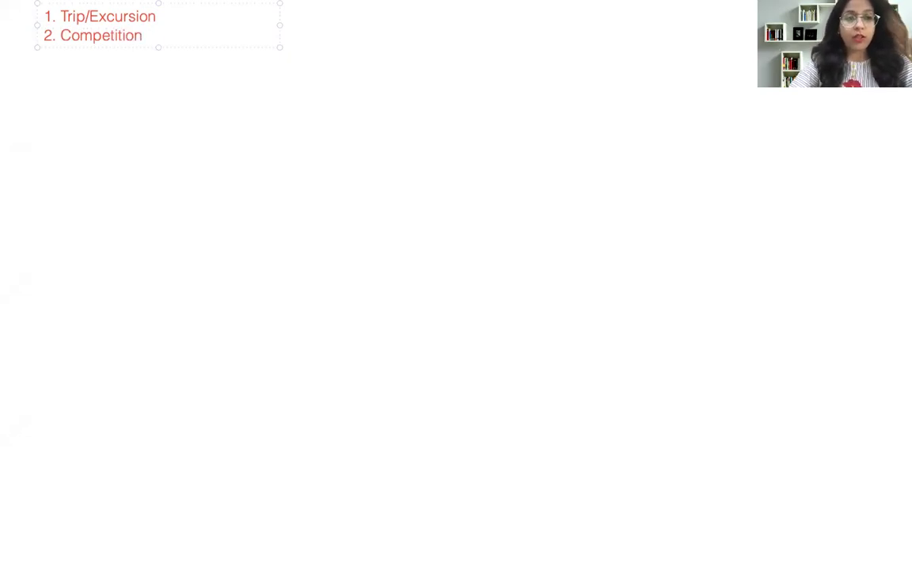
key(Return)
text(3)
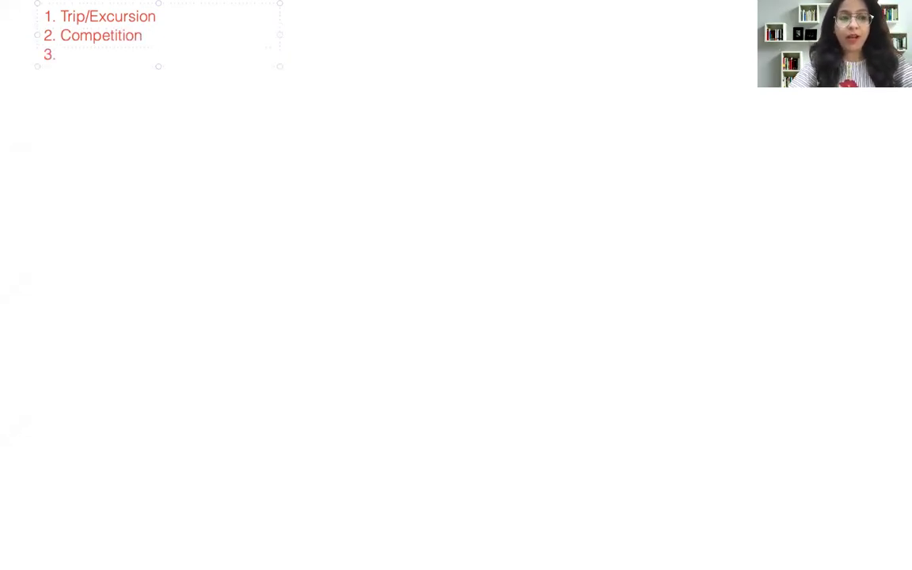
text(. )
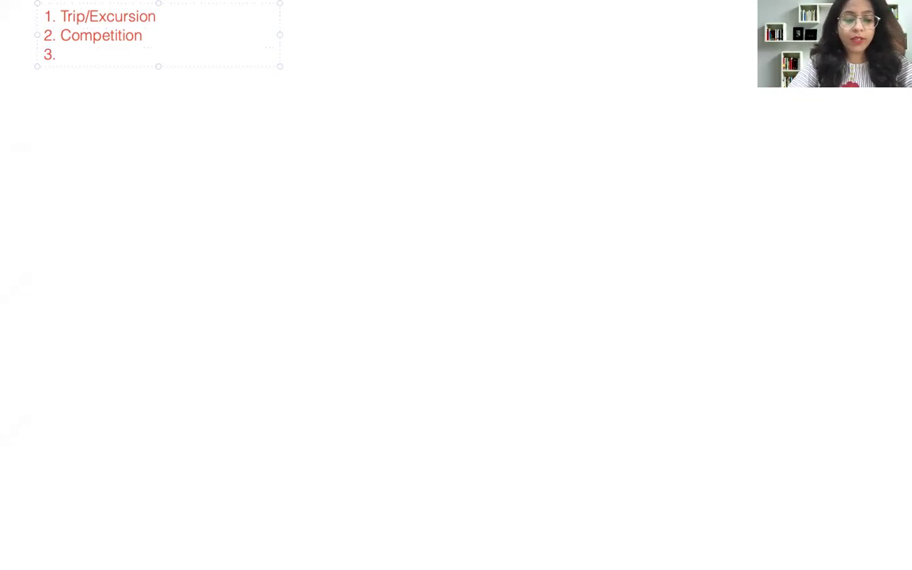
text(Lost/)
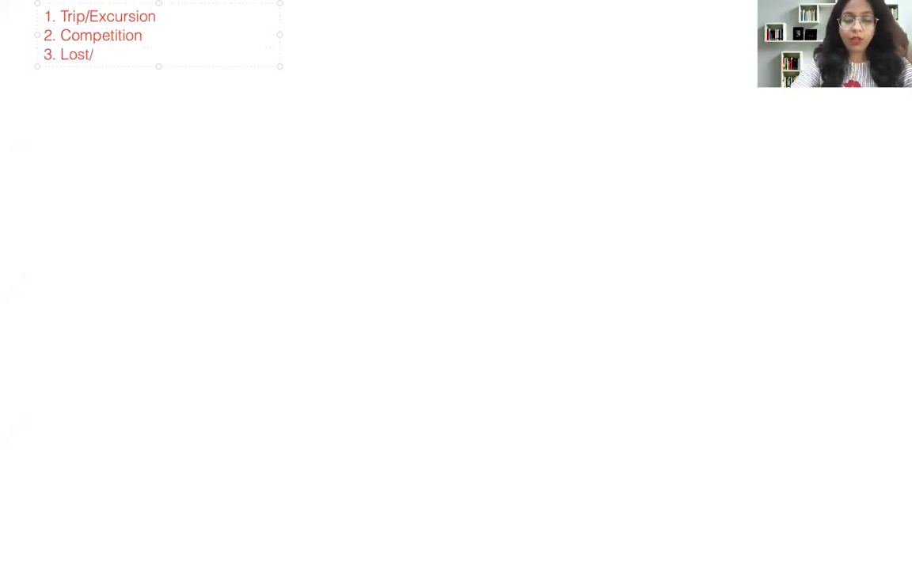
text(Found)
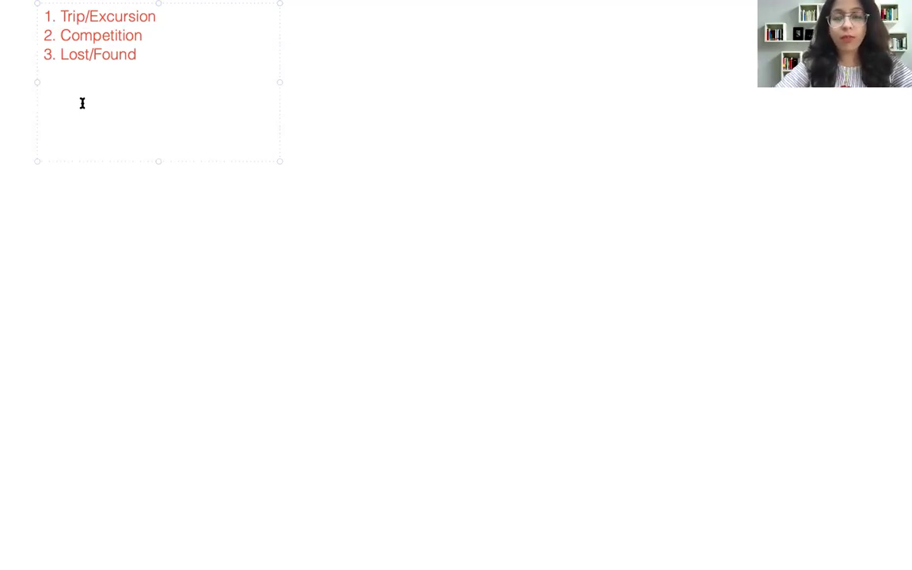
Step: Add the line "Box- 1/2" below the numbered list, leaving blank lines in between
text(Bo)
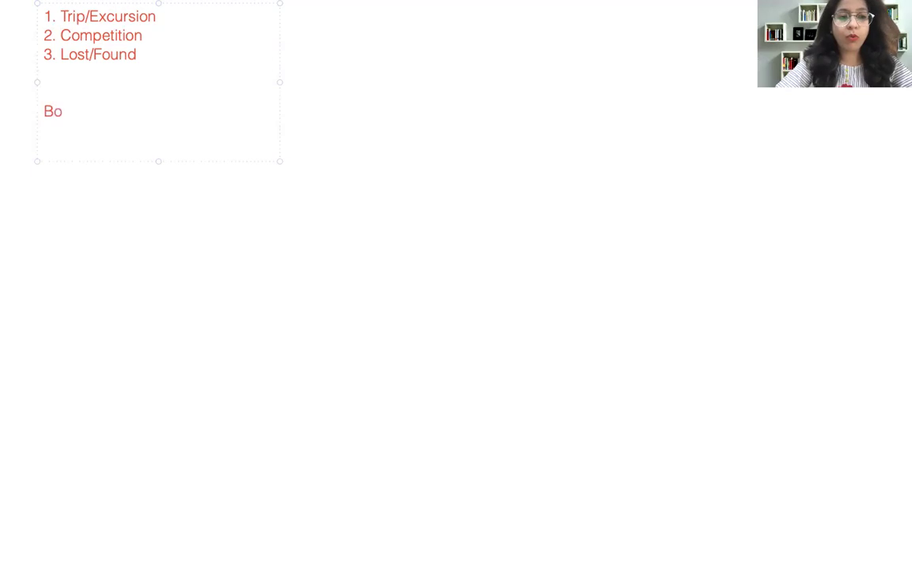
text(x- i)
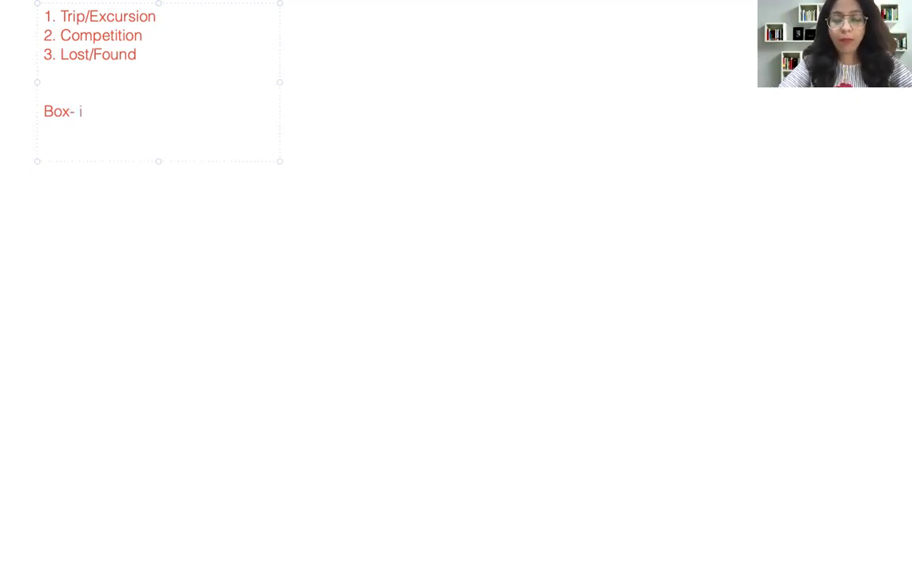
text(\1/2)
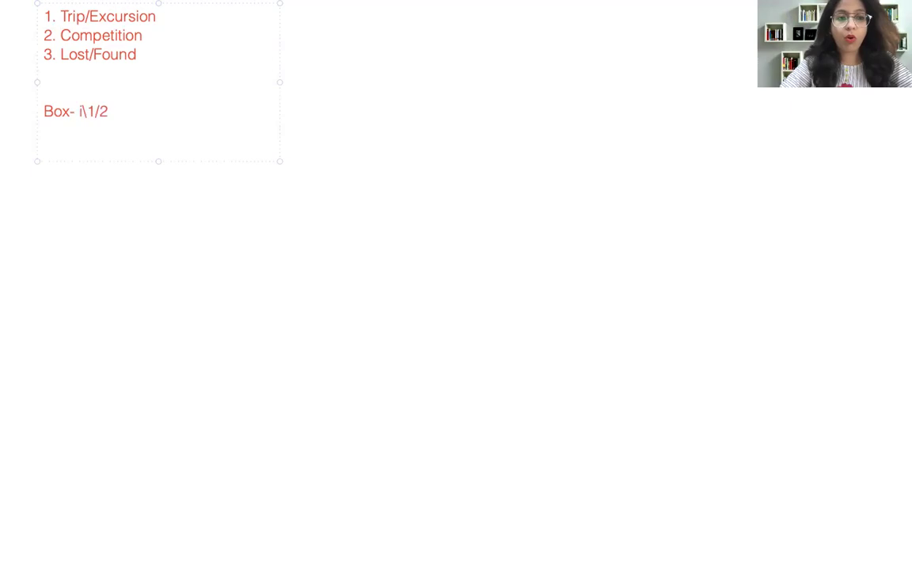
key(BackSpace)
key(BackSpace)
key(BackSpace)
key(BackSpace)
key(BackSpace)
text(1)
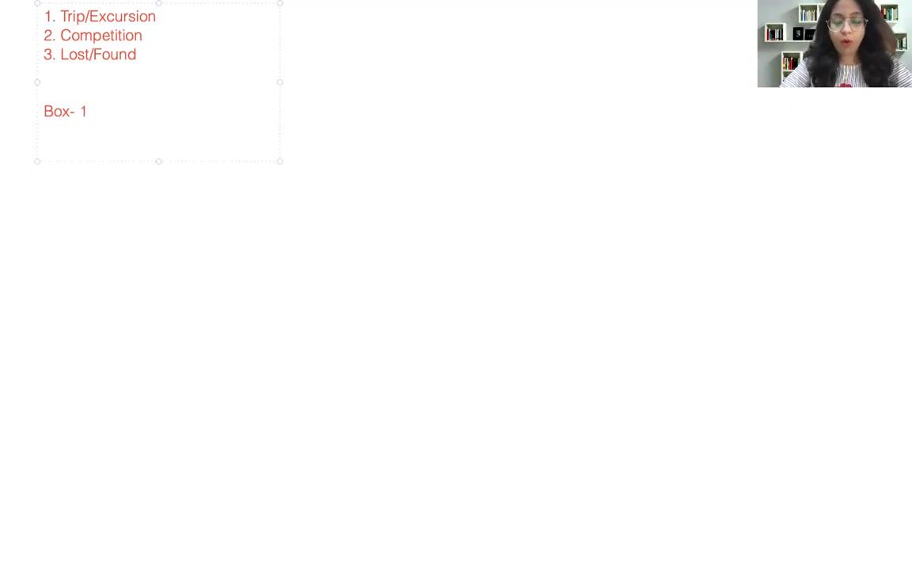
text(/2)
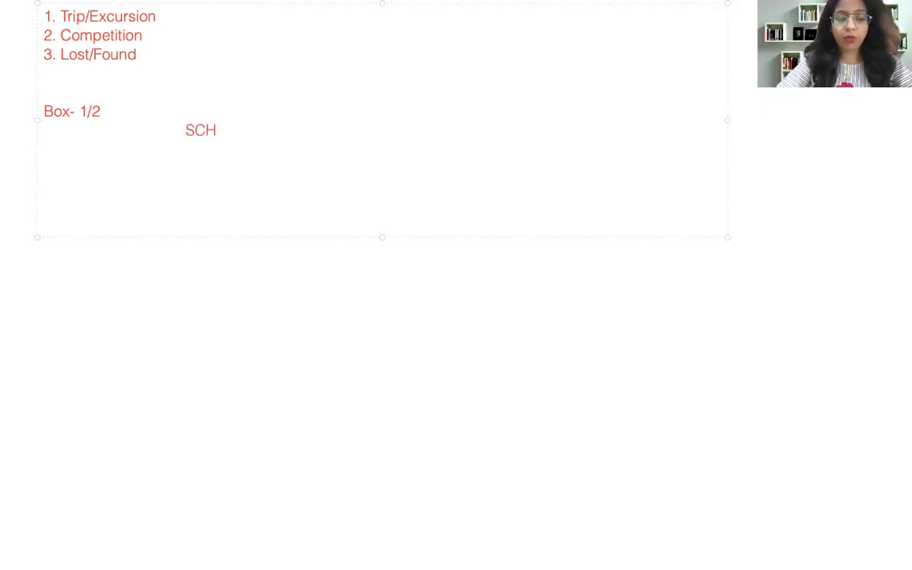
Step: Add the indented heading "SCHOOL 'S NAME" under the Box line, with a long horizontal line of dashes beneath it
text( 'S NAME)
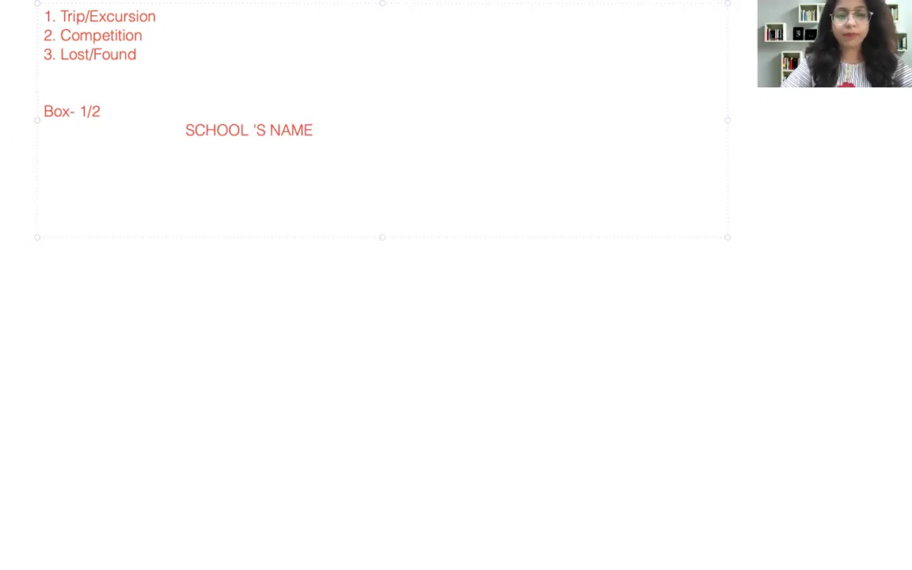
key(Return)
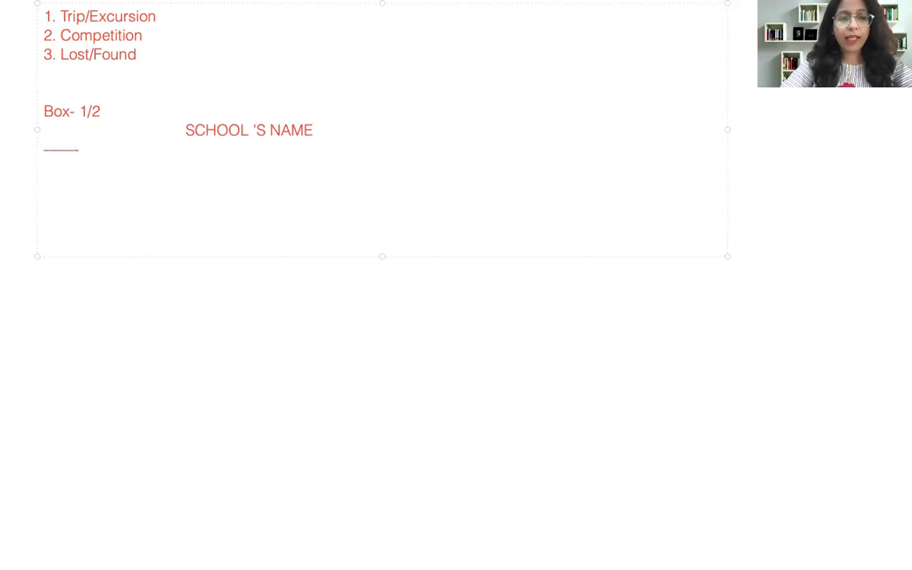
text(___________________________________________________)
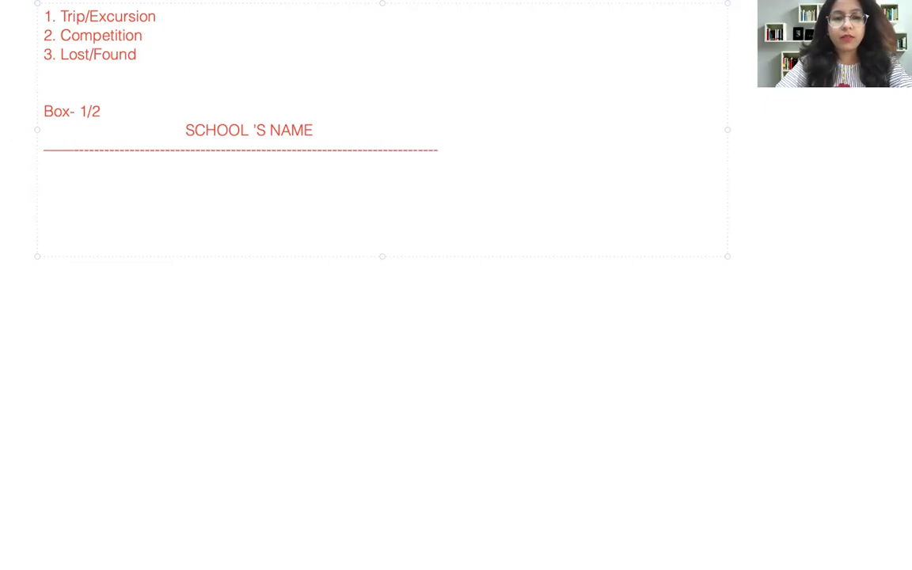
text(--)
key(Return)
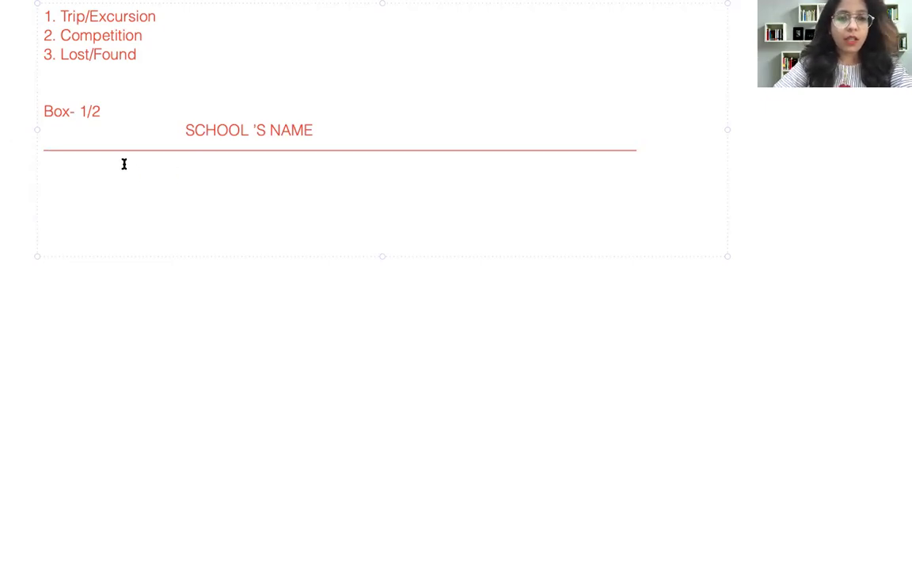
key(Return)
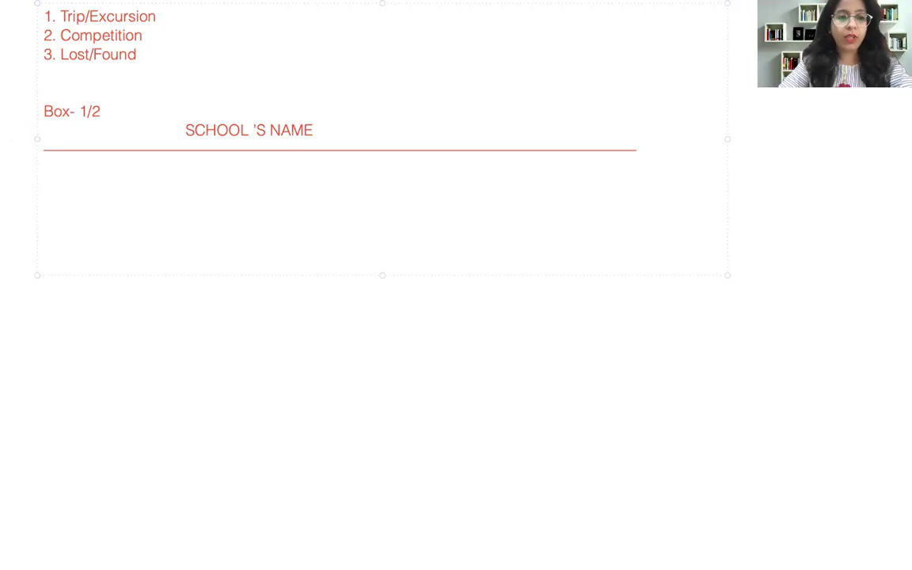
Step: Write "Date (17th Febuary'20)" on the line below the long horizontal rule
text(dAT)
key(BackSpace)
key(BackSpace)
key(BackSpace)
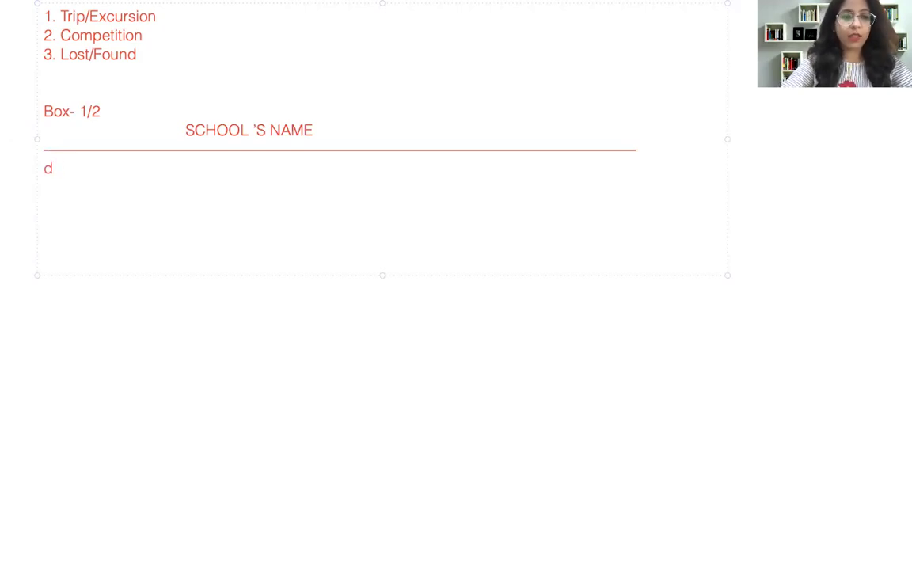
text(Date)
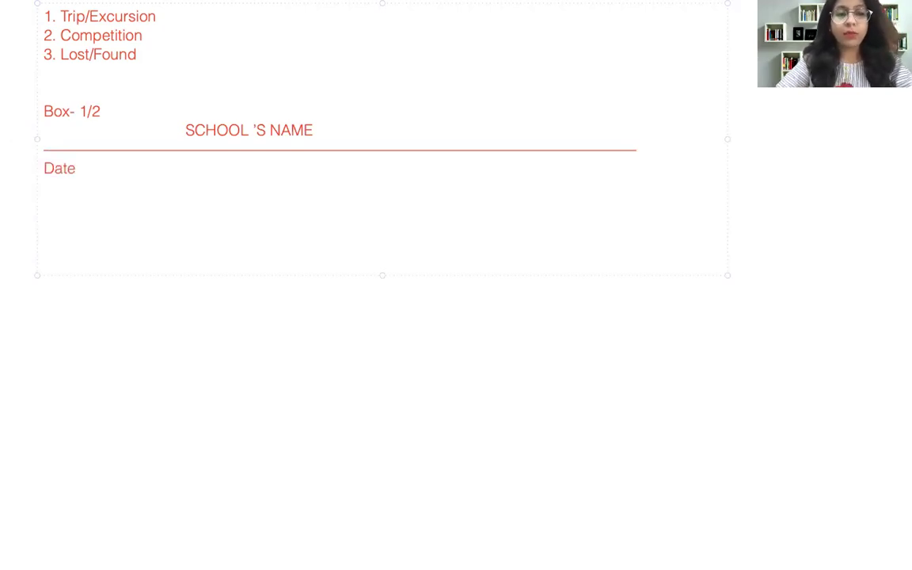
text( ()
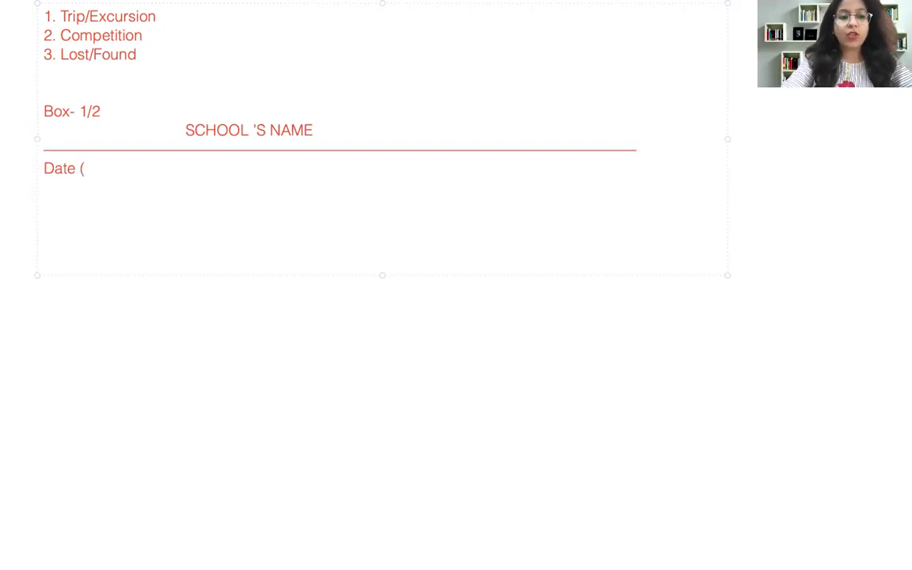
text(1)
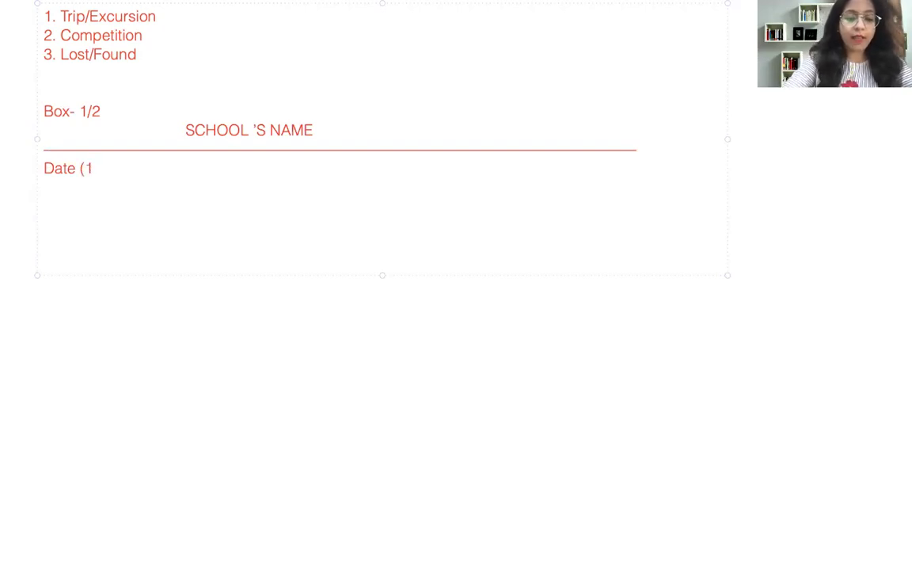
text(7th Febri)
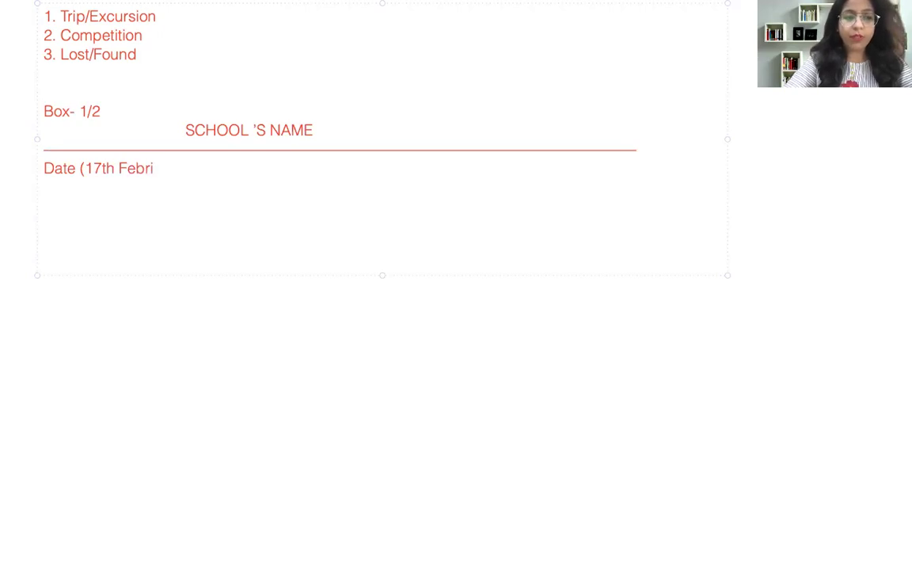
key(BackSpace)
key(BackSpace)
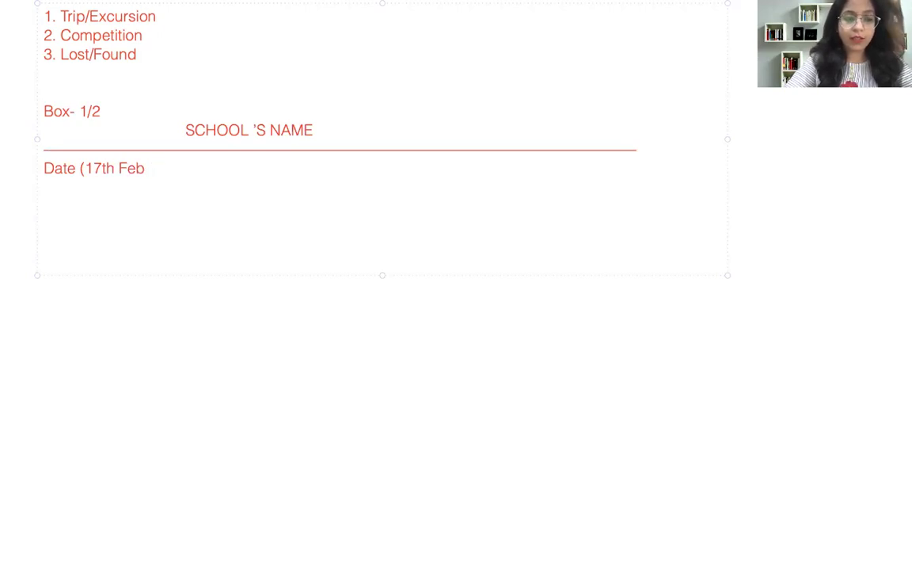
text(uary)
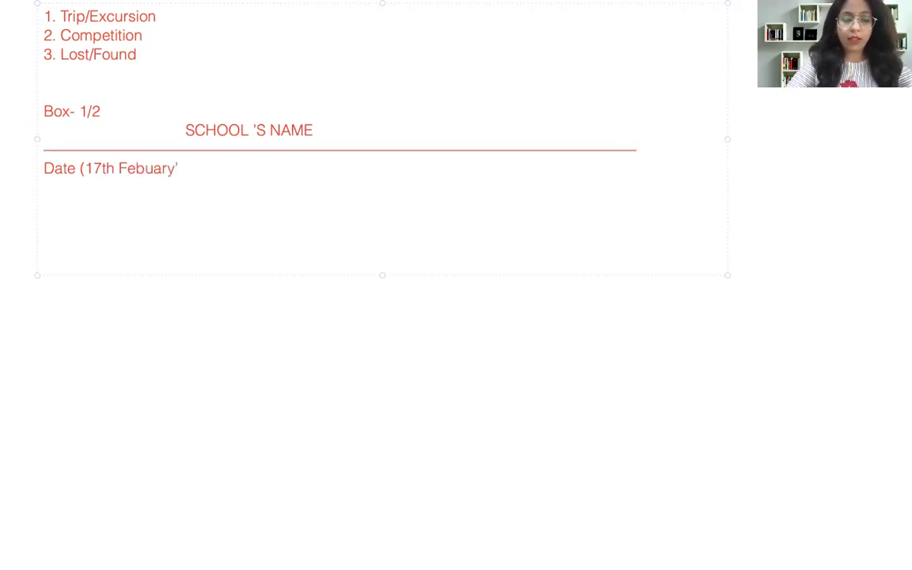
text('20)
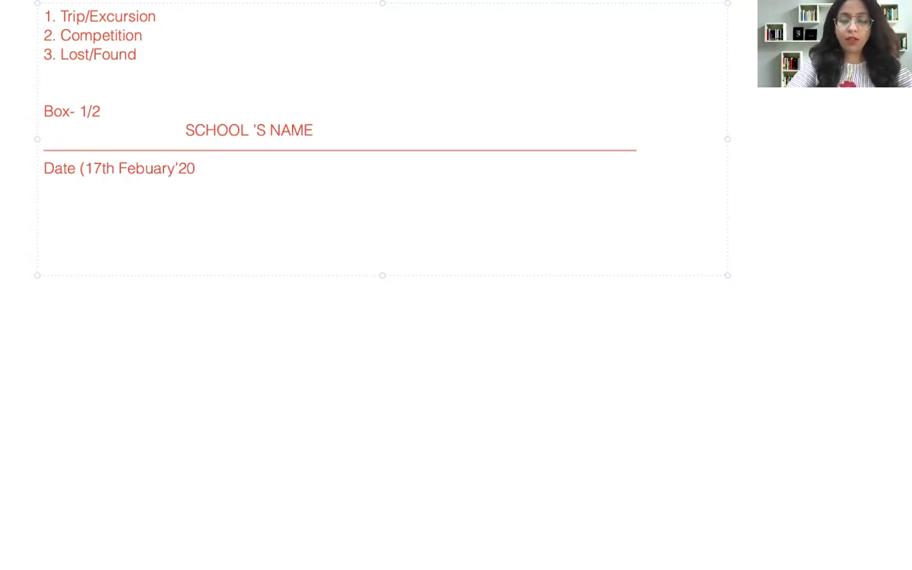
text())
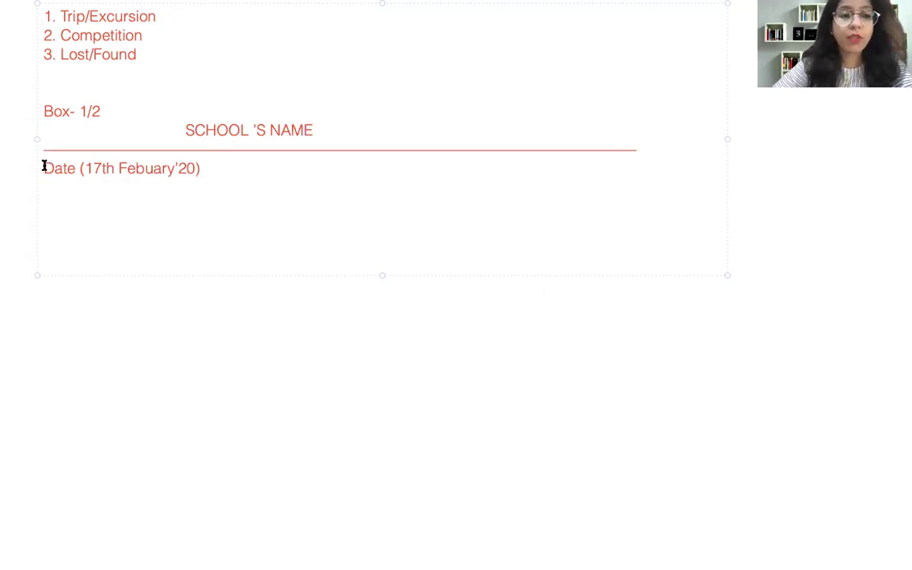
drag(44, 167, 72, 166)
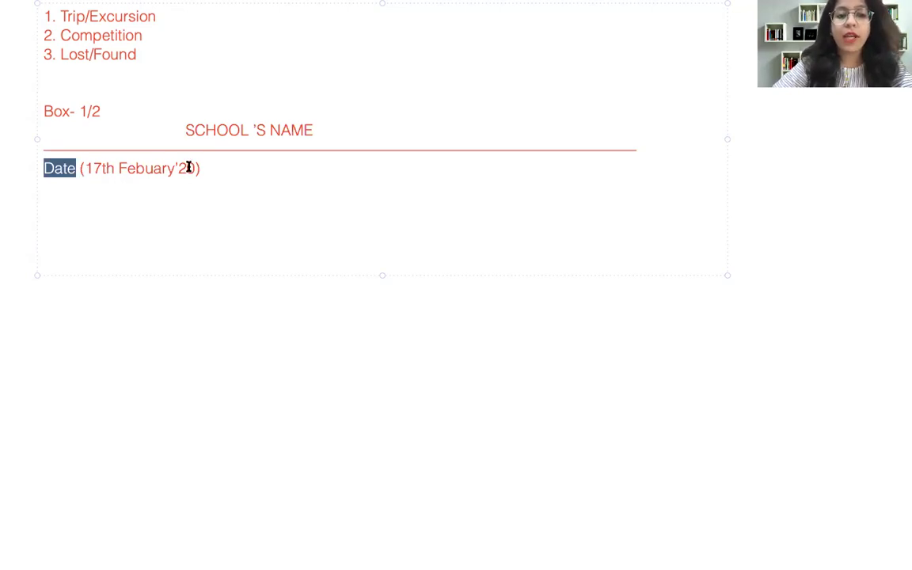
click(84, 169)
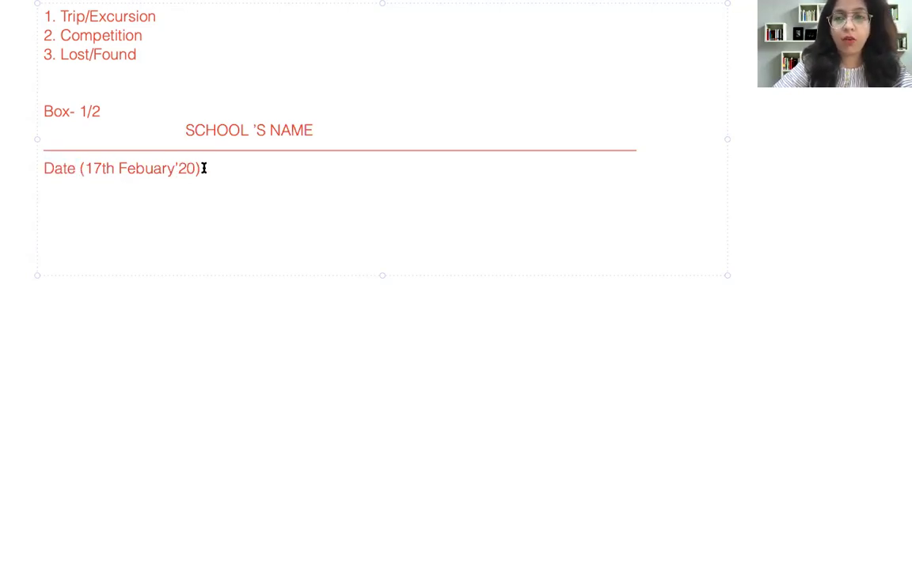
Step: Indent the "SCHOOL 'S NAME" heading further so it sits nearer the middle of the rule beneath it
click(179, 130)
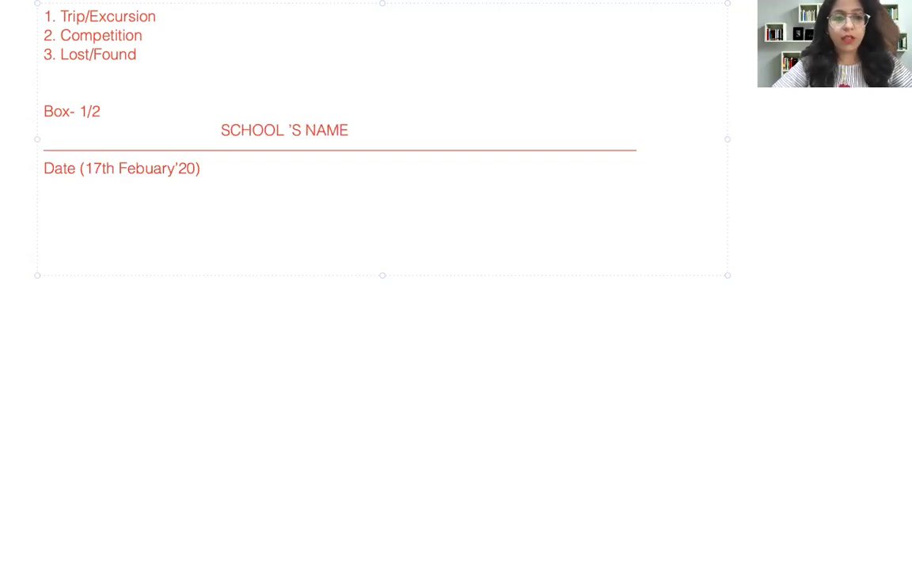
key(Return)
key(BackSpace)
key(BackSpace)
key(BackSpace)
key(BackSpace)
key(BackSpace)
key(BackSpace)
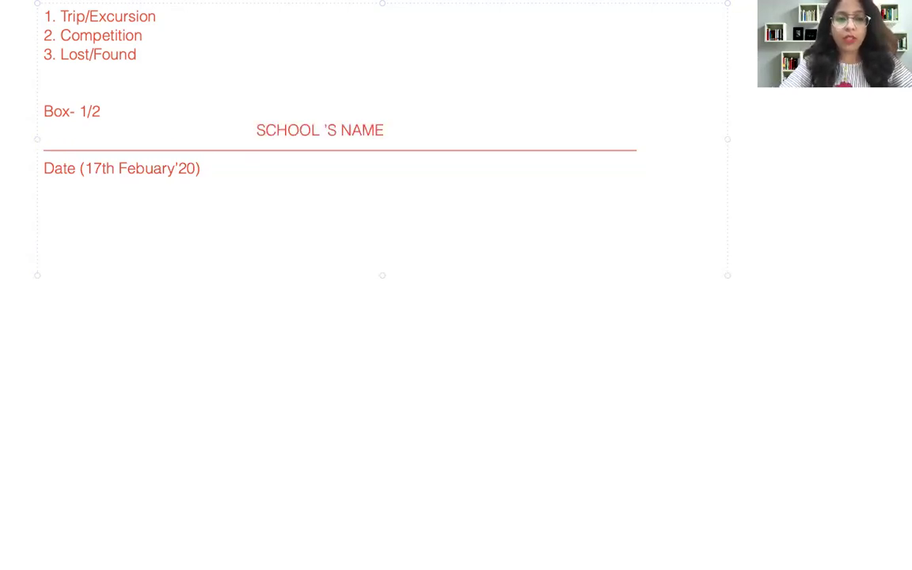
key(Return)
key(BackSpace)
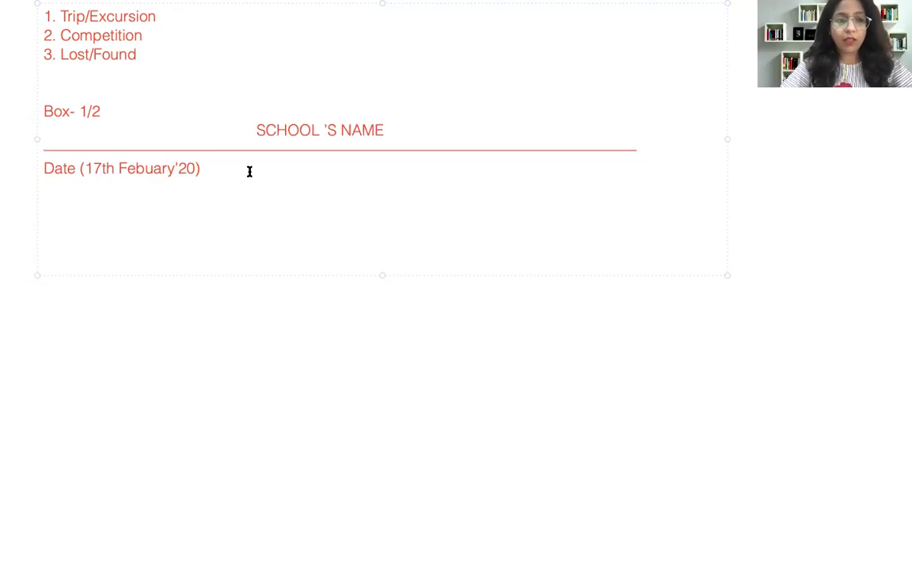
Step: Add a short underscore line beneath the date, about as wide as the date text, followed by blank lines
key(Return)
text(____)
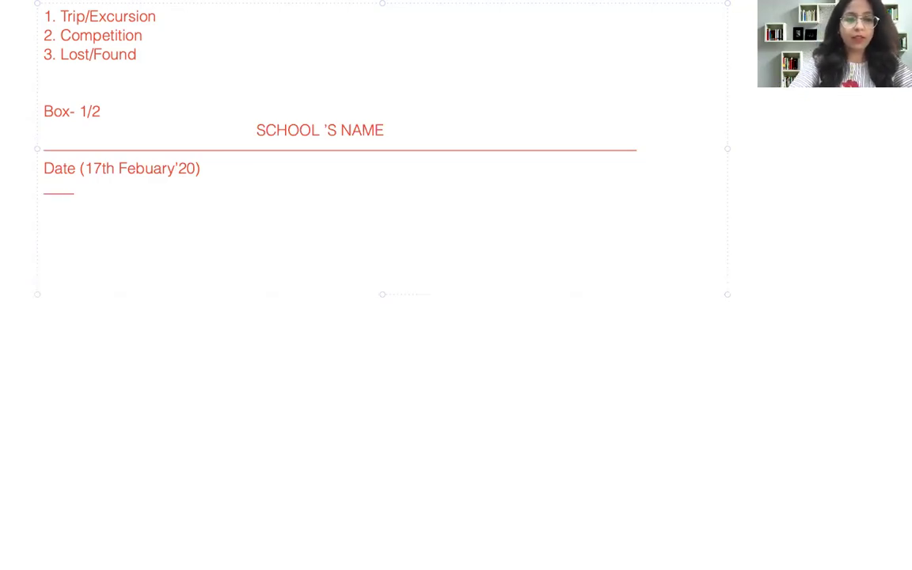
text(__________________)
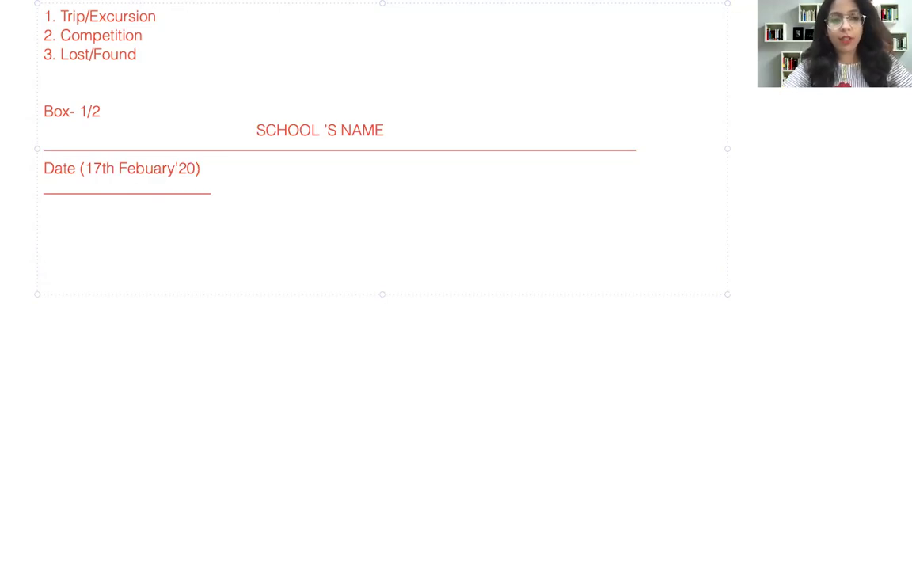
key(Return)
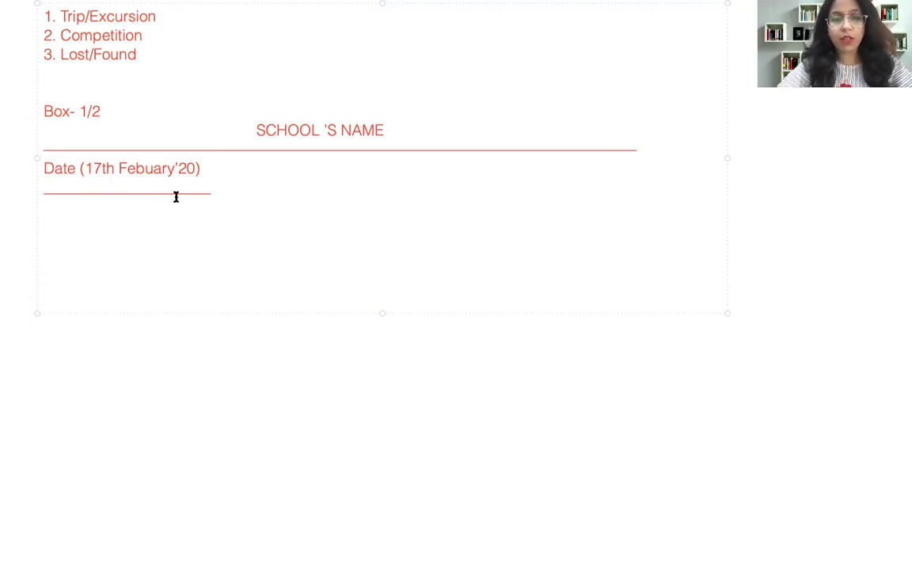
key(Return)
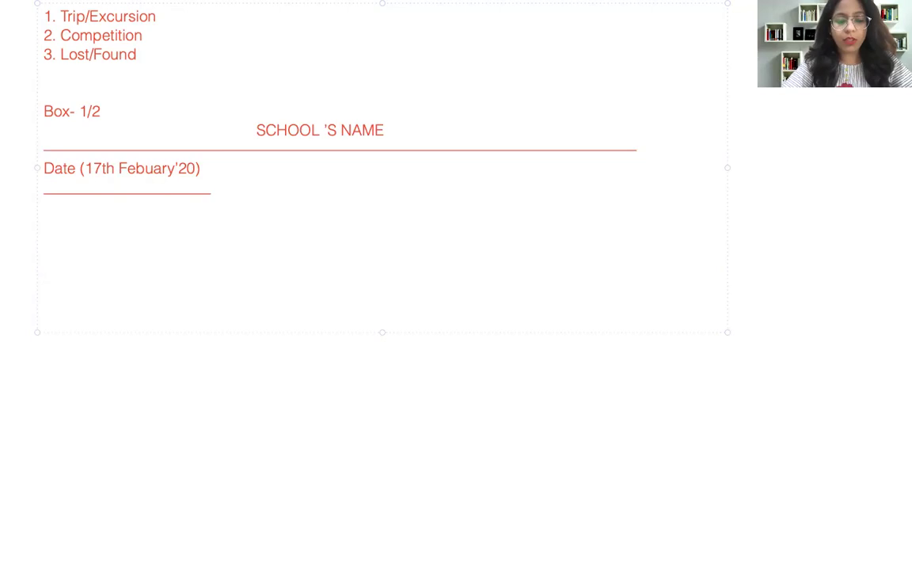
Step: Write "NOTICE" in capitals after the short line beneath the date, with a gap between them
text(NA)
key(BackSpace)
key(BackSpace)
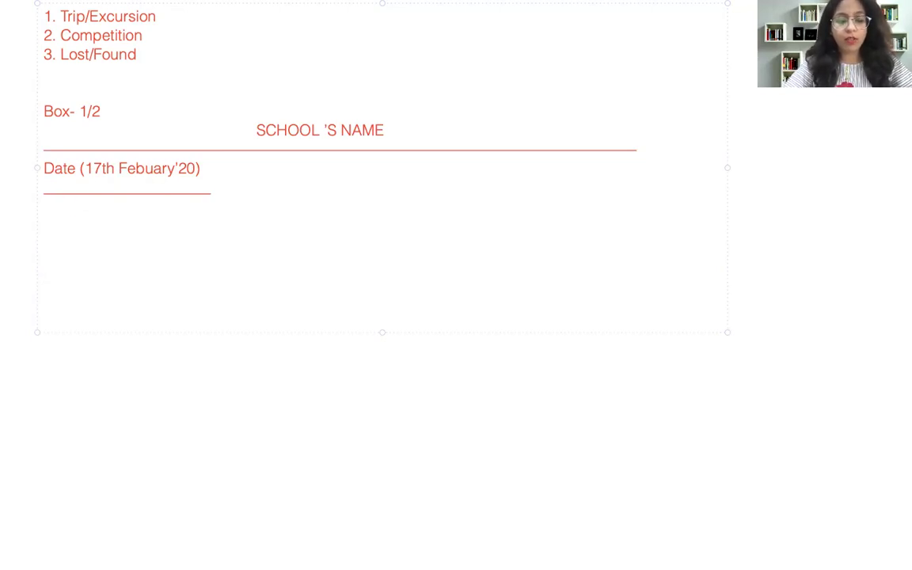
text(n)
key(BackSpace)
text(NO)
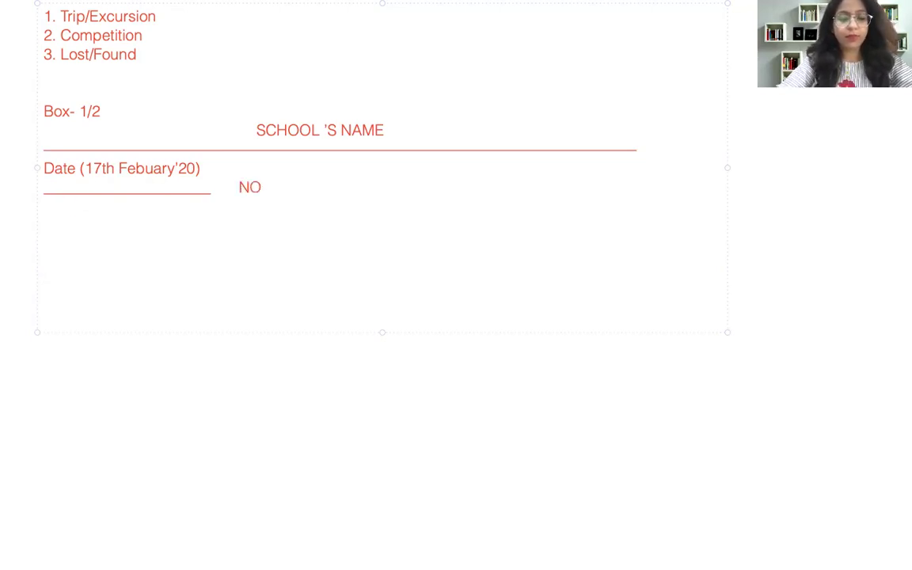
text(TICE)
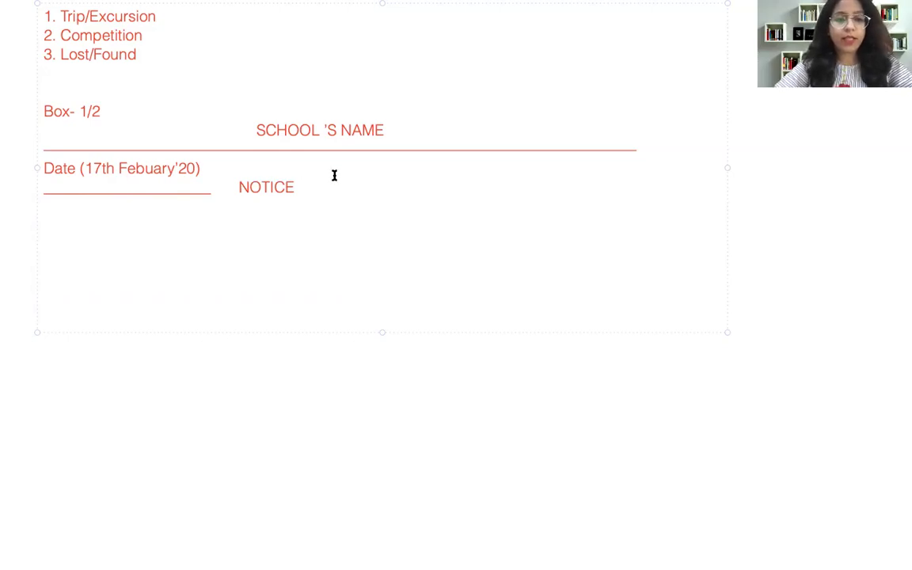
Step: Add a second underscore line slightly longer than the one above it and write "Heading" at its end
key(Return)
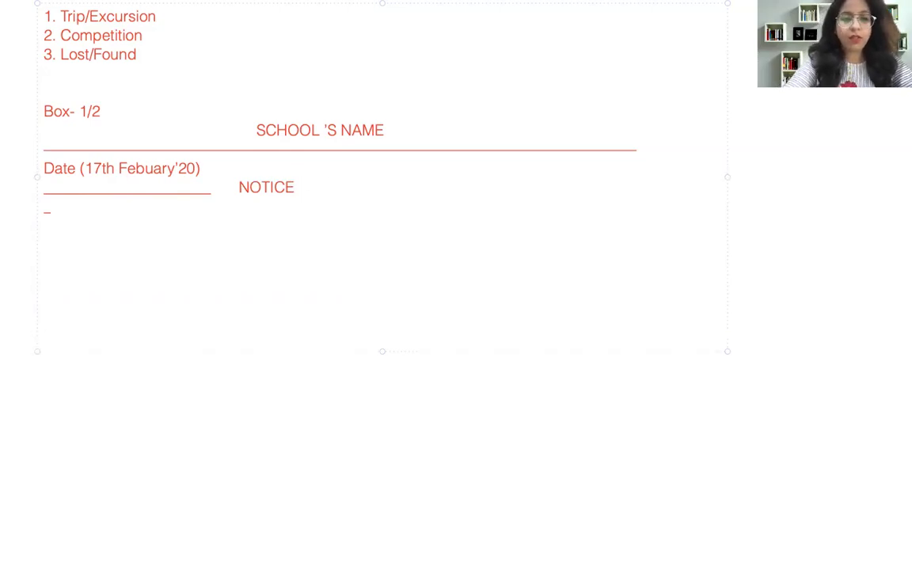
text(______________________)
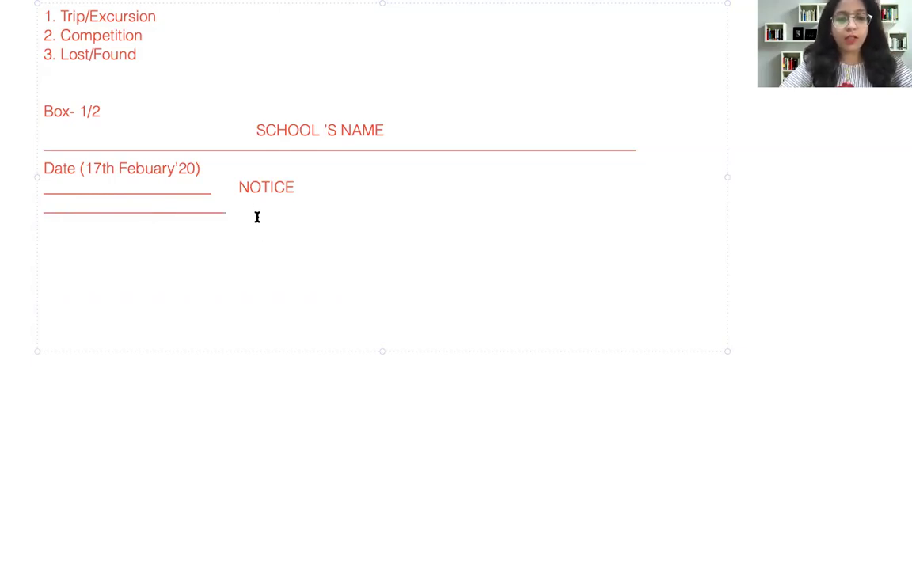
text(hea)
key(BackSpace)
key(BackSpace)
key(BackSpace)
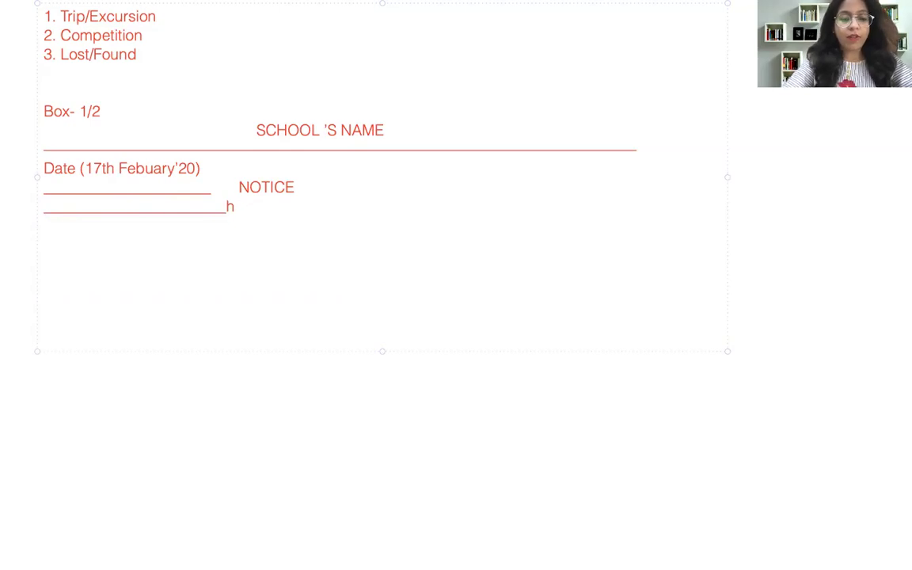
text(H)
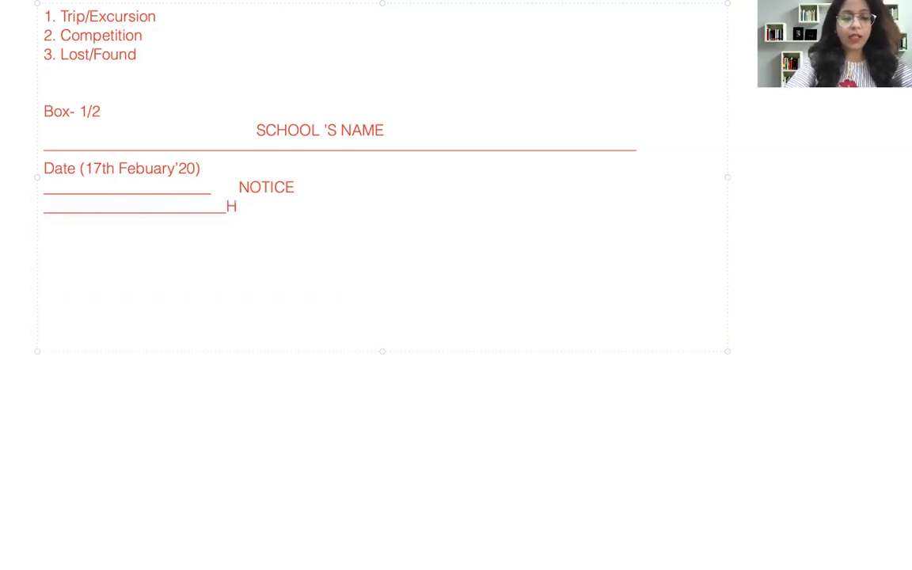
text(eading)
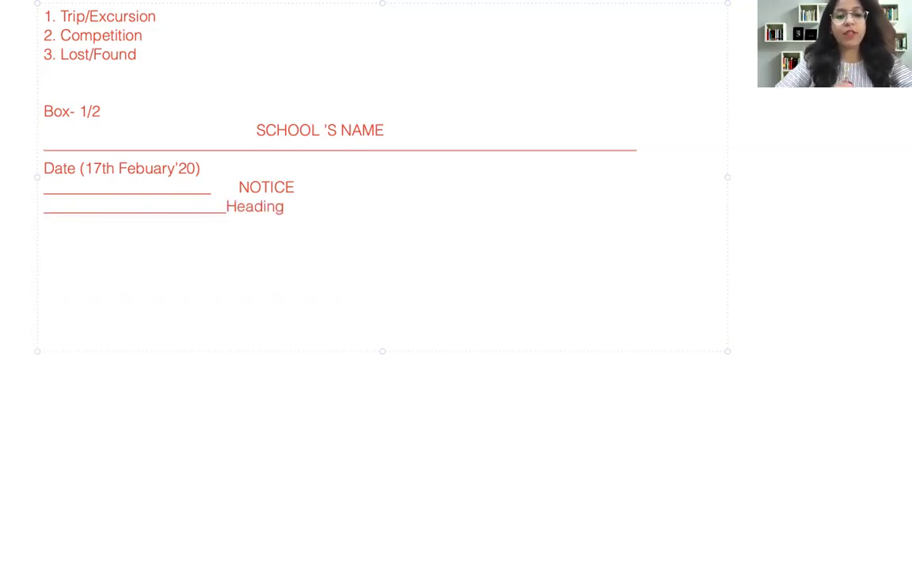
Step: Space "Heading" away from the underscore line so that it starts directly beneath "NOTICE"
click(226, 206)
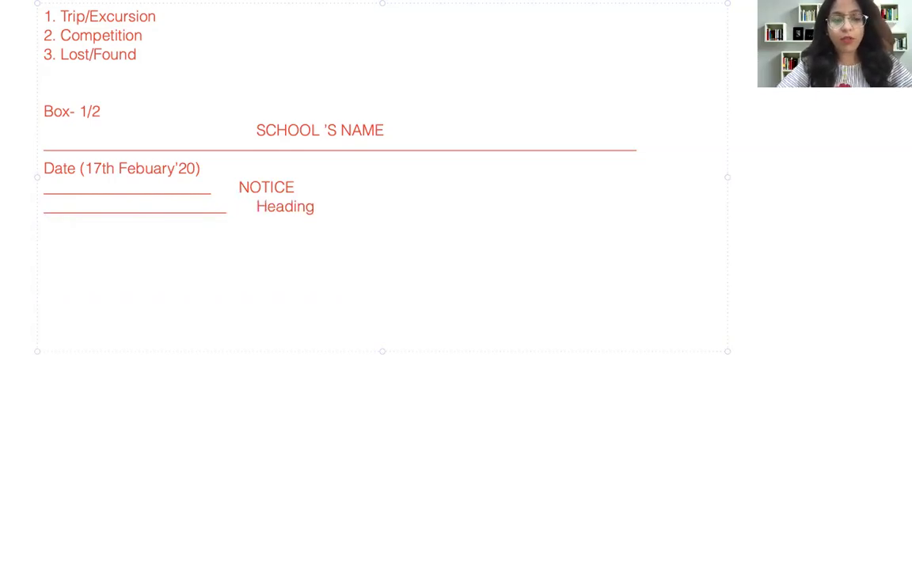
key(BackSpace)
key(BackSpace)
key(BackSpace)
key(BackSpace)
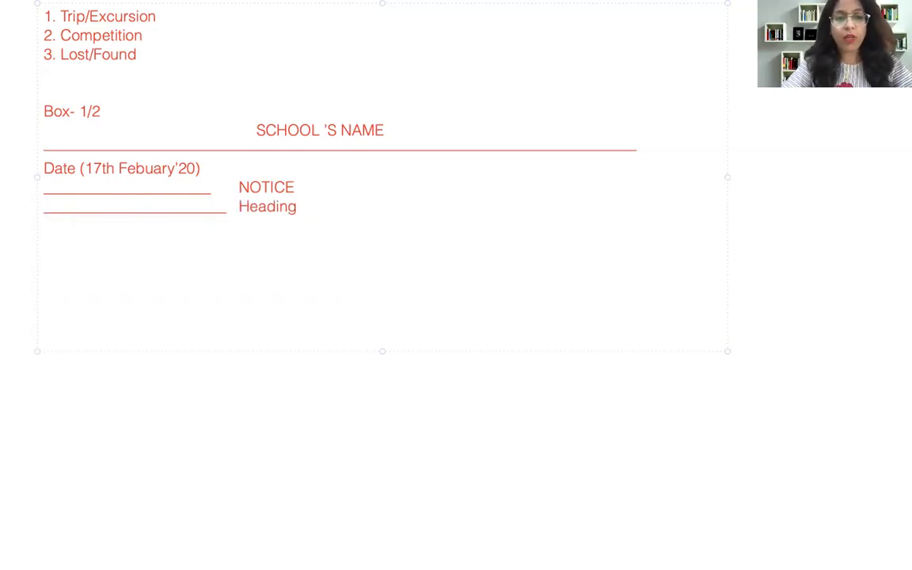
Step: Append "(3-4)" to "Heading", followed by a long run of dashes reaching just past the end of the upper rule
click(325, 209)
text(()
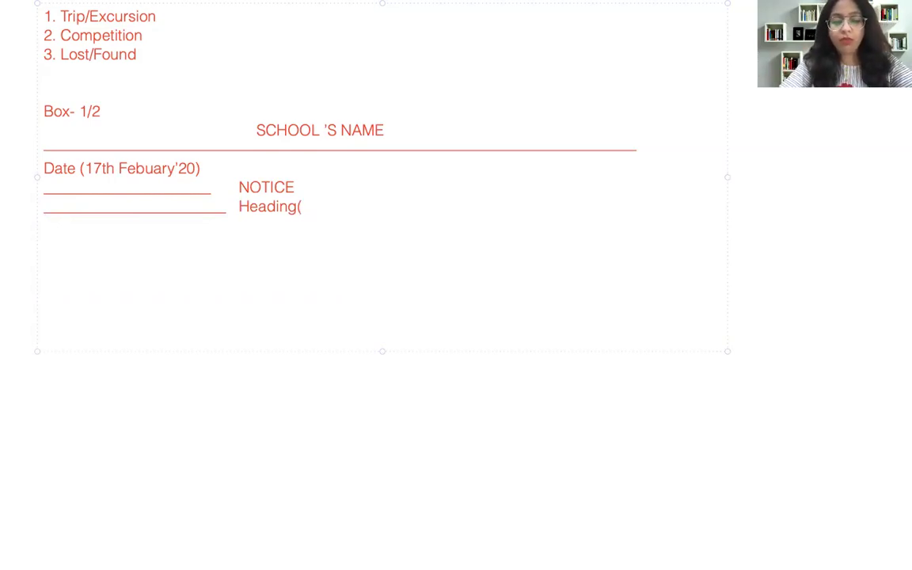
text(3-4))
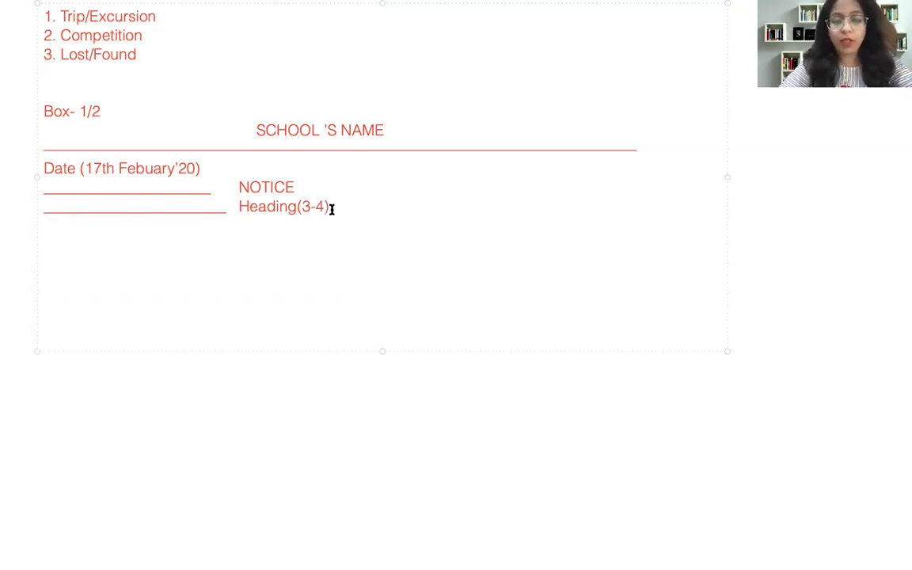
text(-------------)
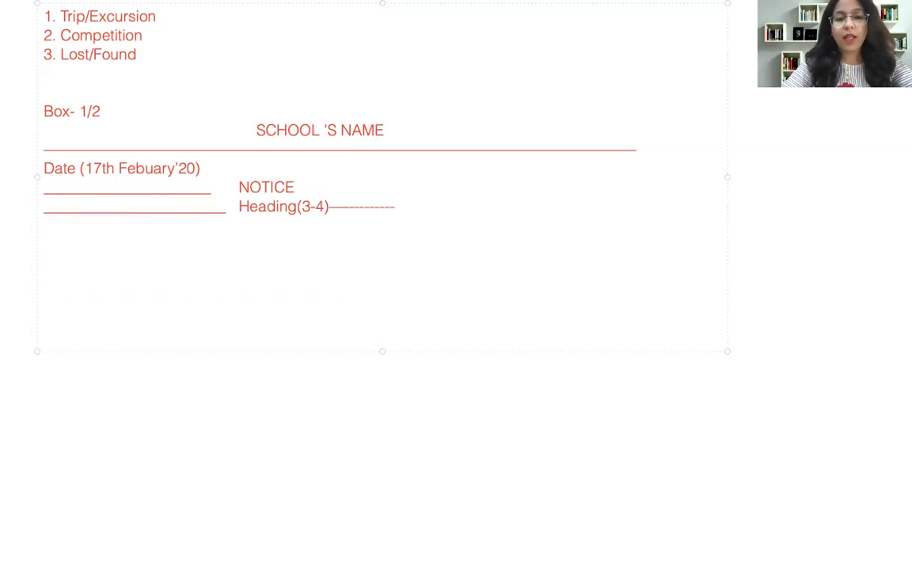
text(-----------------------------------)
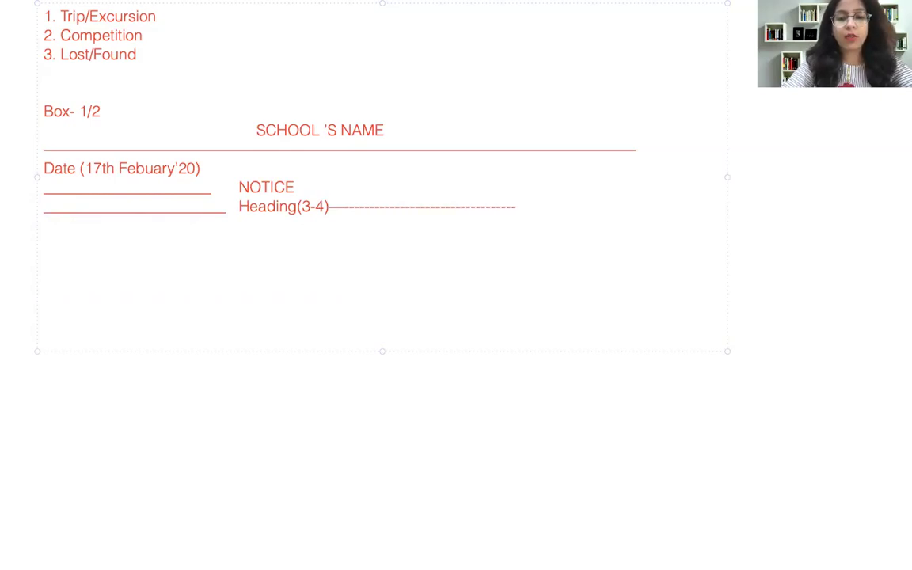
text(----------------------)
key(Return)
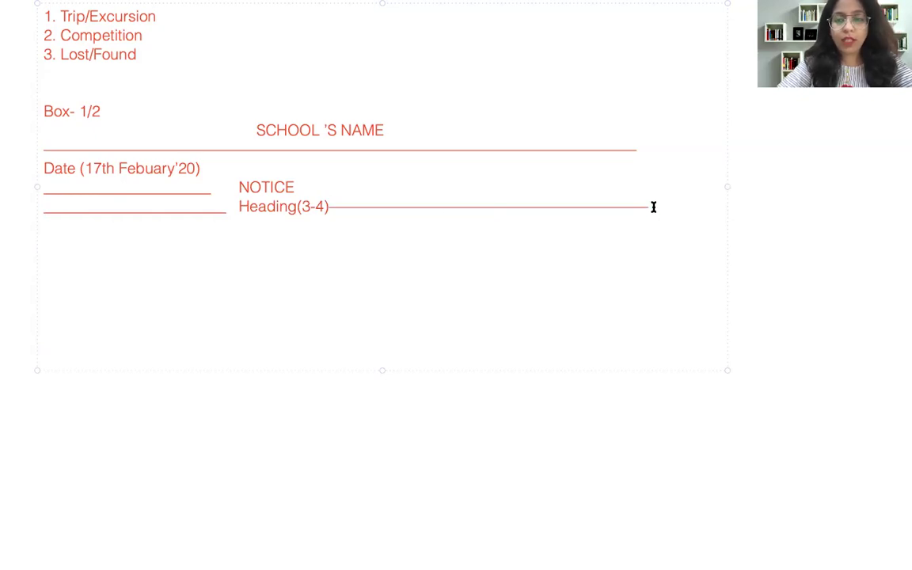
Step: Leave a blank line below the heading row and write "WH -4" at the start of a new line
key(Return)
key(Return)
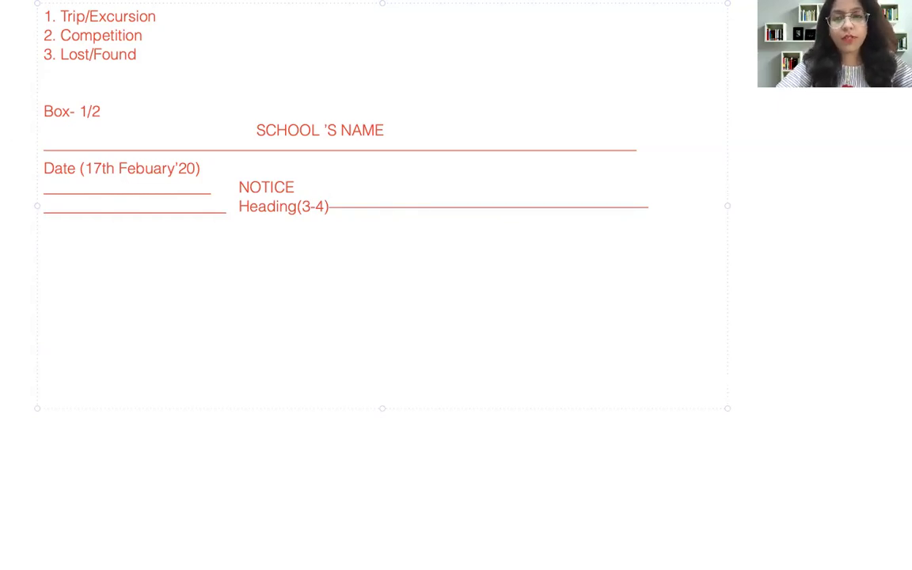
text(WH)
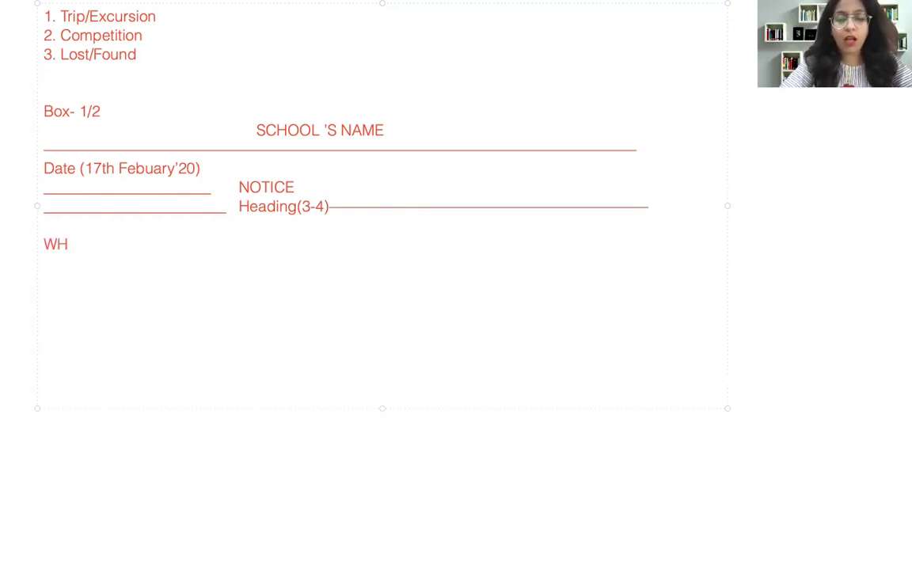
key(BackSpace)
text(H)
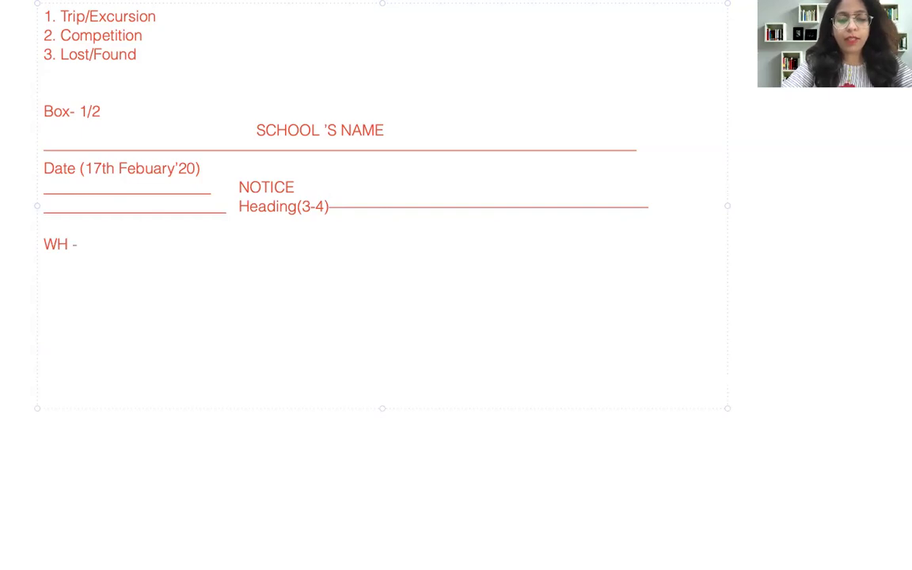
text( -4)
key(Return)
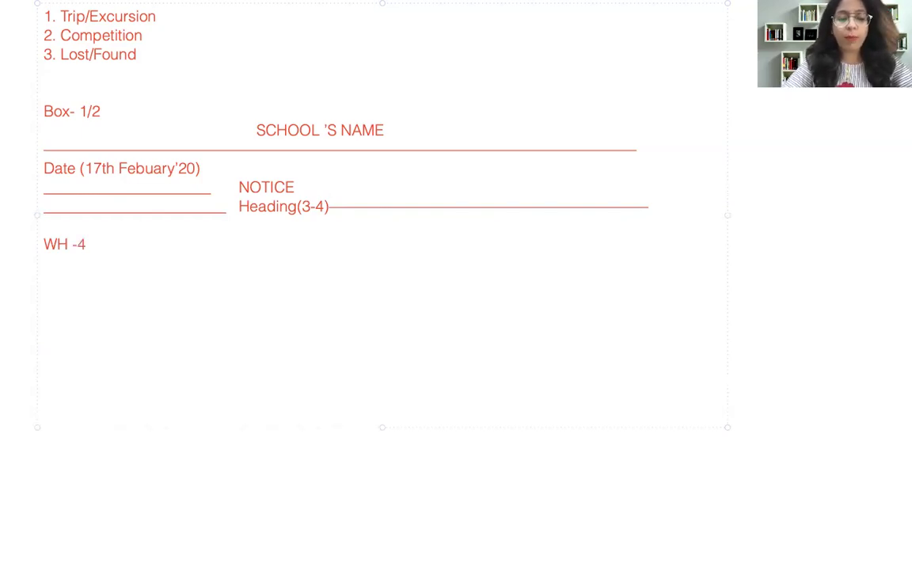
Step: List "What is going to happen" and "Where is it going to happen" on separate lines under "WH -4"
text(What is)
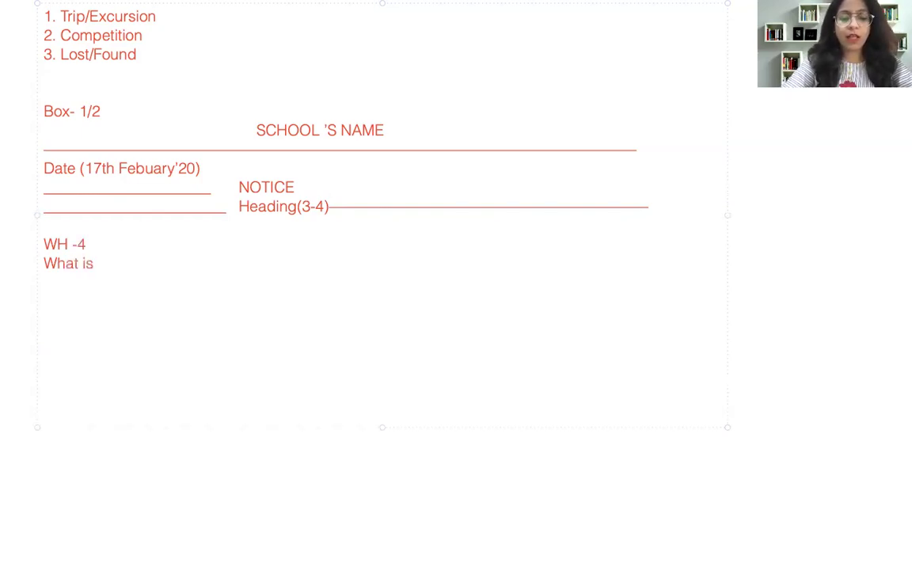
text( going to ha)
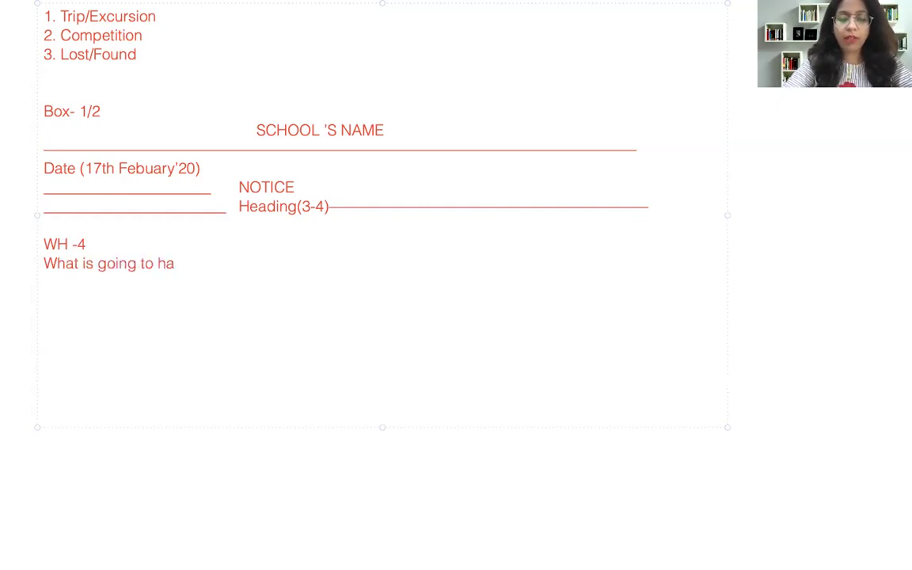
text(ppen)
key(Return)
text(Whe)
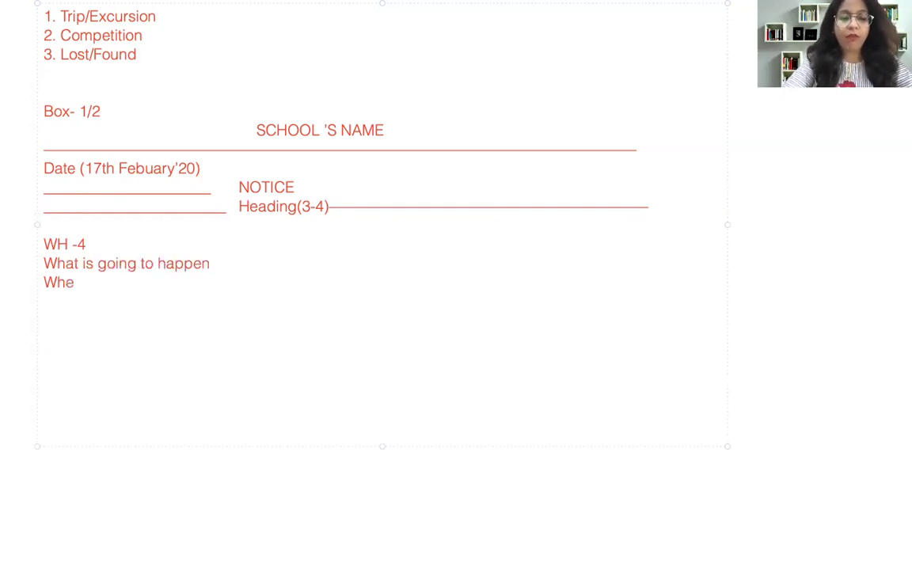
text(re is it go)
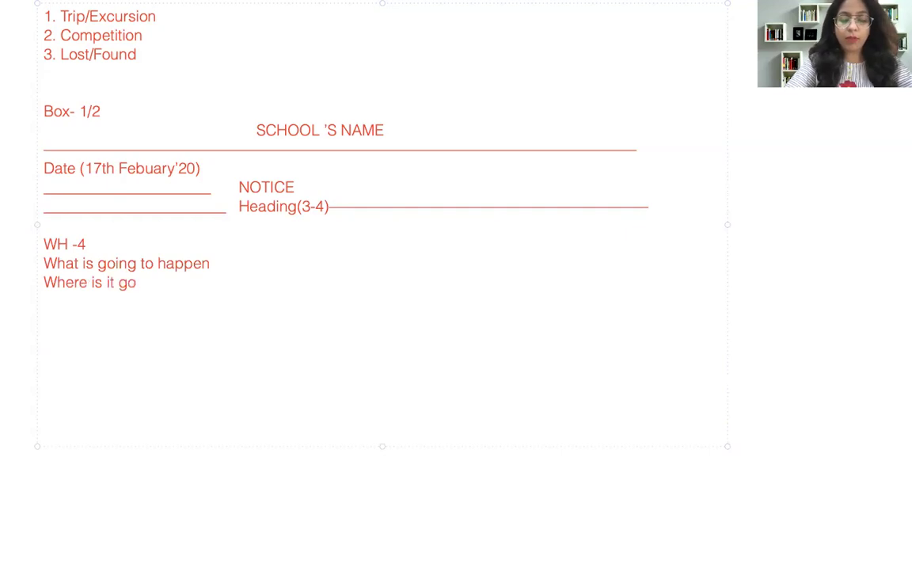
text(ing to happen)
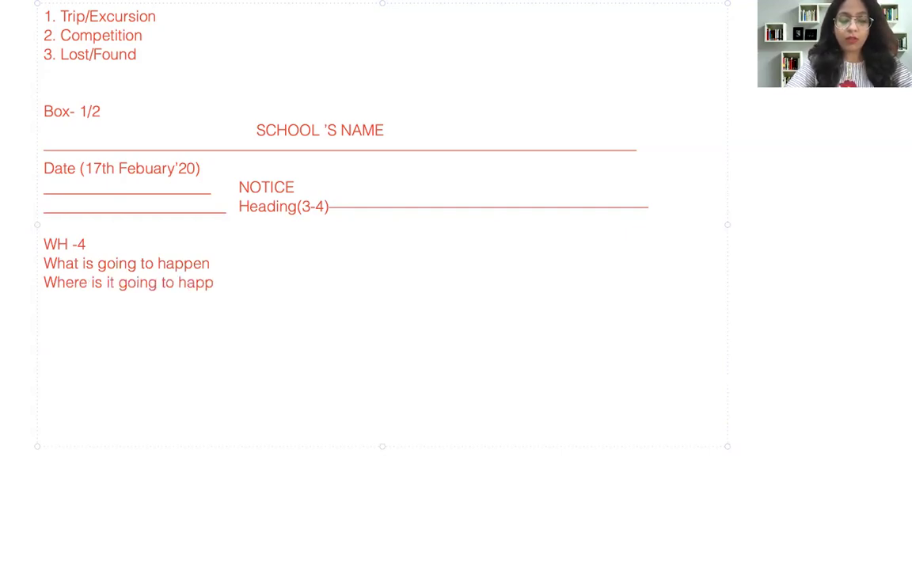
Step: Add the lines "When is it going to Happen" and "Whom to contact" to the WH list
key(Return)
text(When)
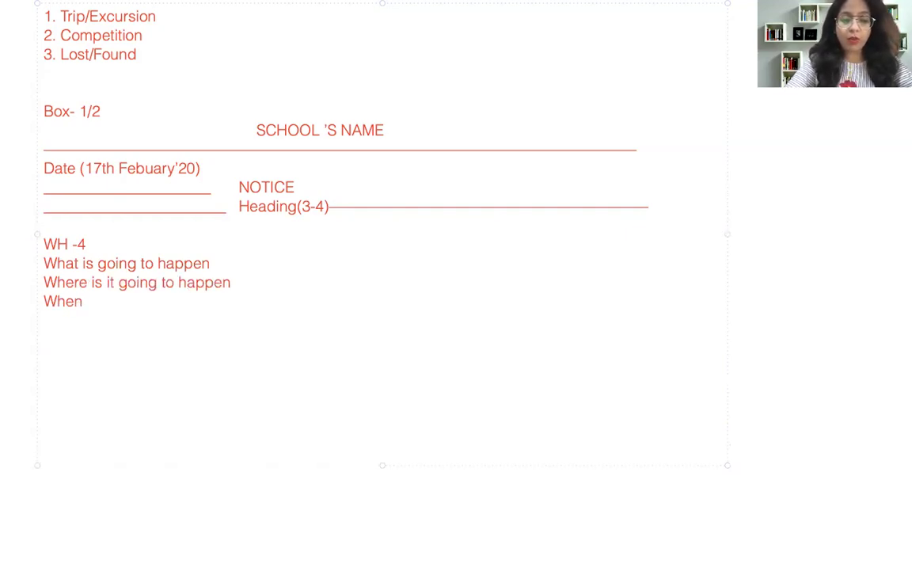
text( is it going to Happen)
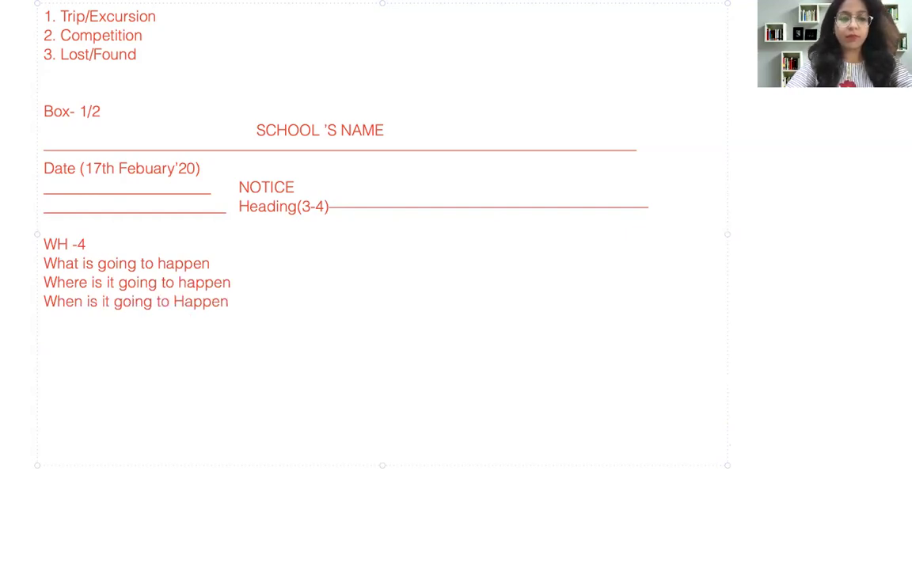
key(Return)
text(W)
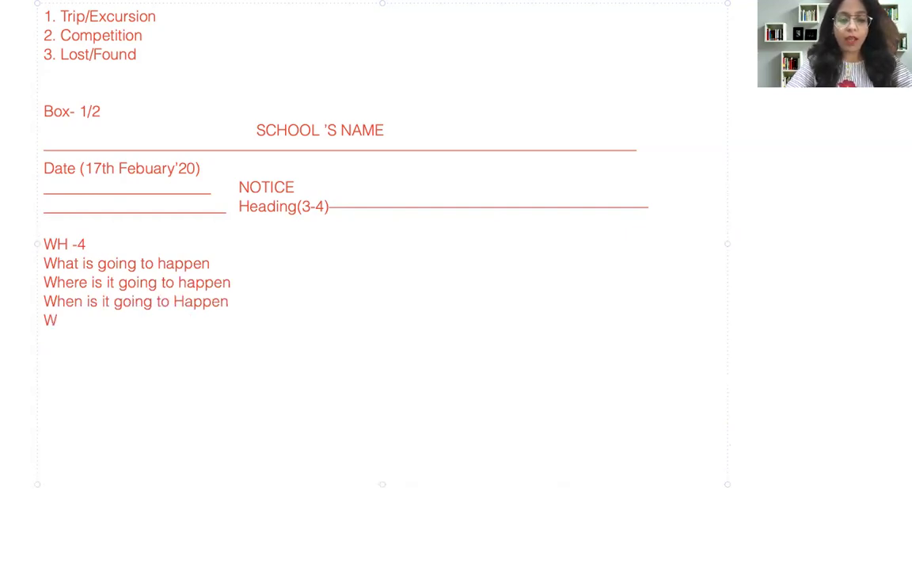
text(hom to contact)
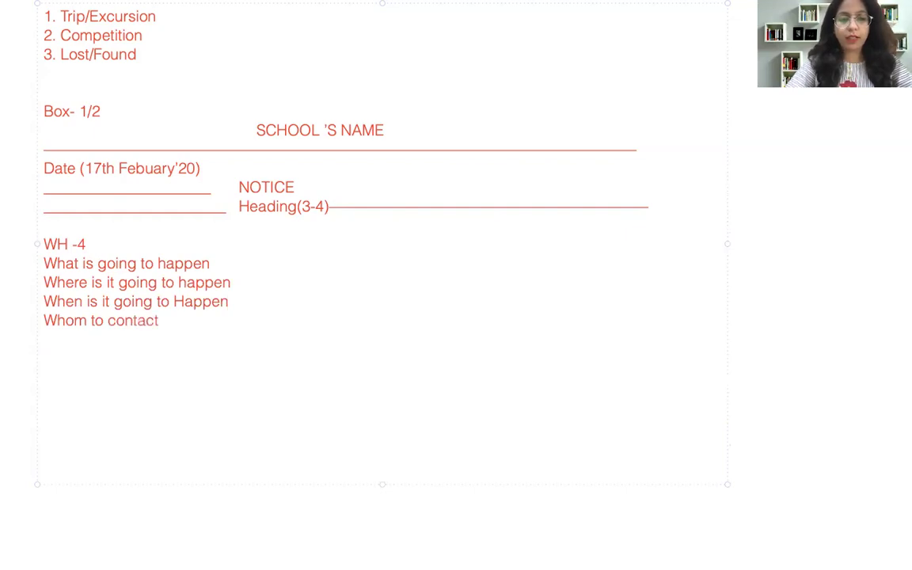
Step: Write the word limit "(50-60 Word)" on a new line beneath "Whom to contact"
key(Return)
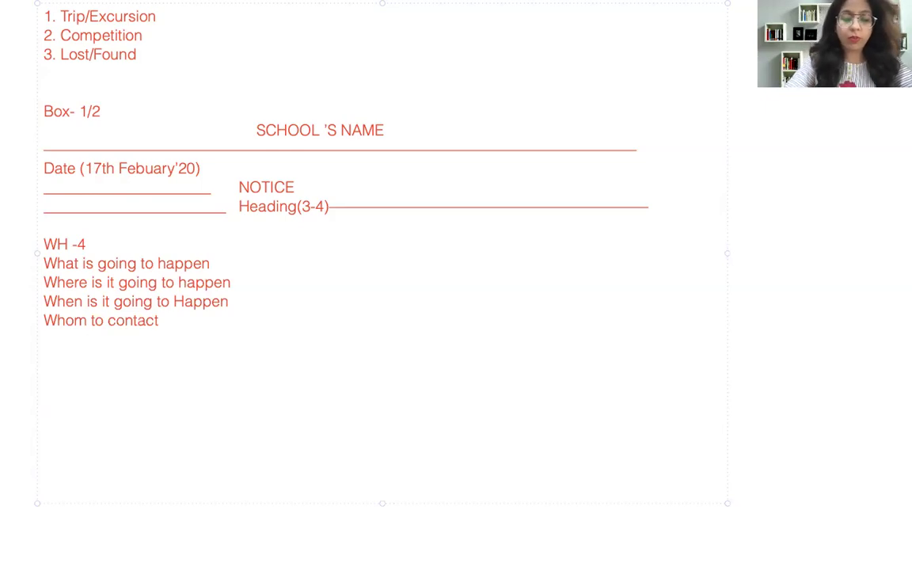
text((6)
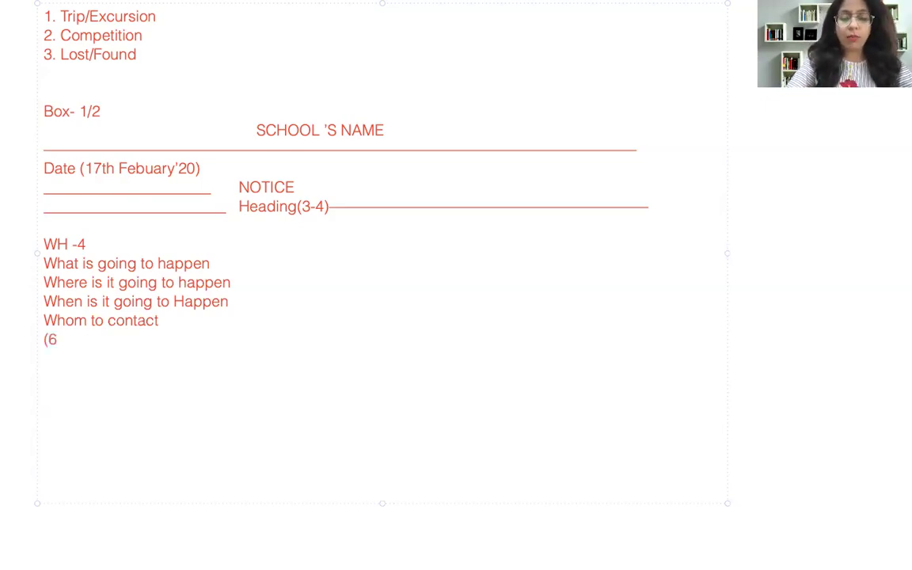
key(BackSpace)
text(5)
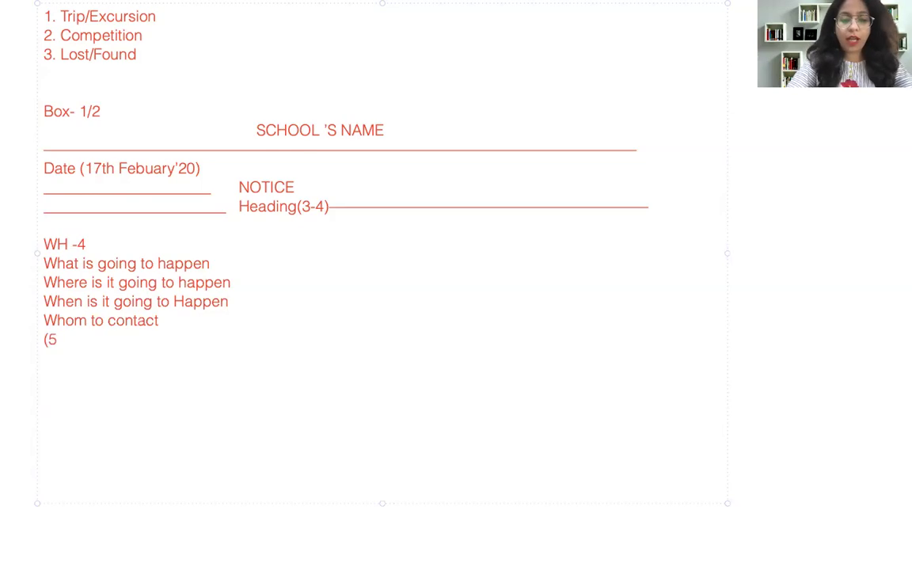
text(0-6)
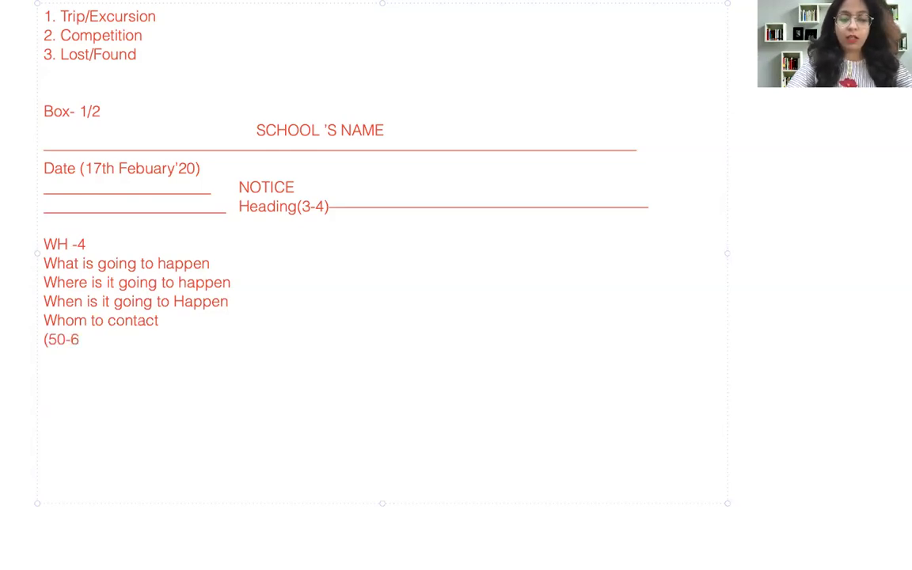
text(0)
text( WEo)
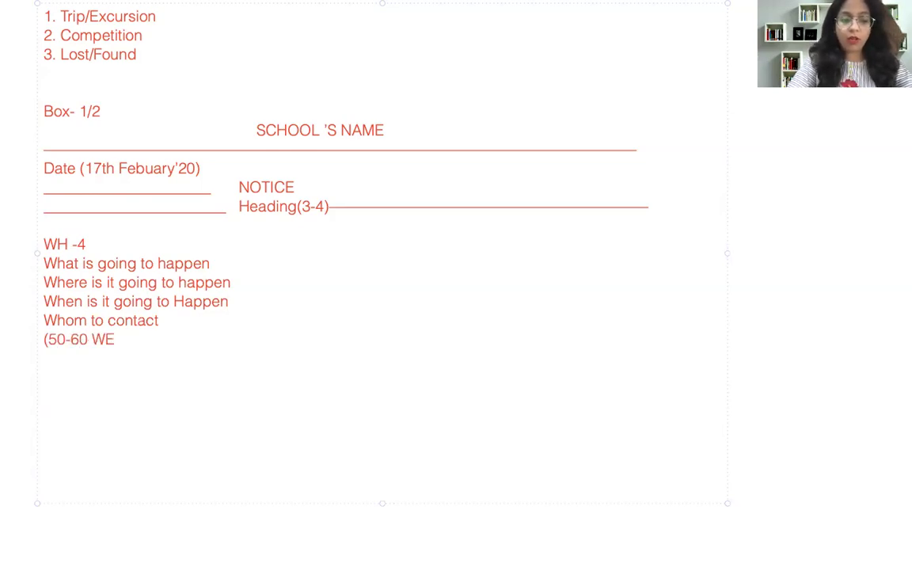
key(BackSpace)
key(BackSpace)
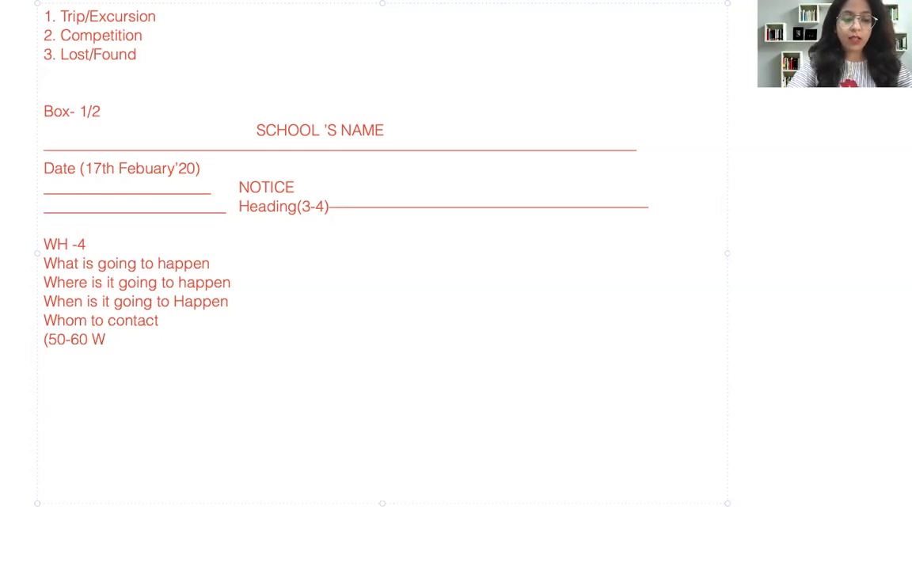
text(ord))
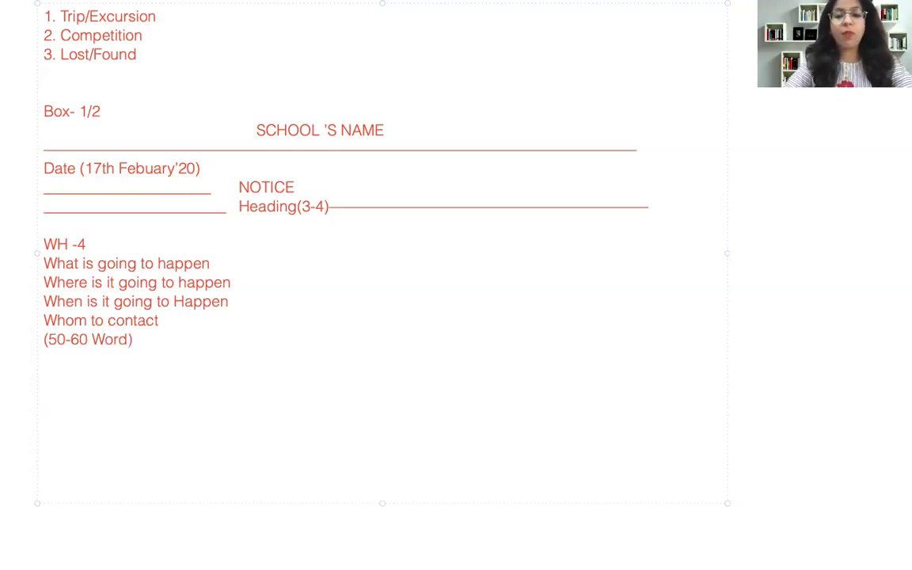
Step: Leave a blank line below the word limit and start the sample notice body with "All the students are hereby"
key(Return)
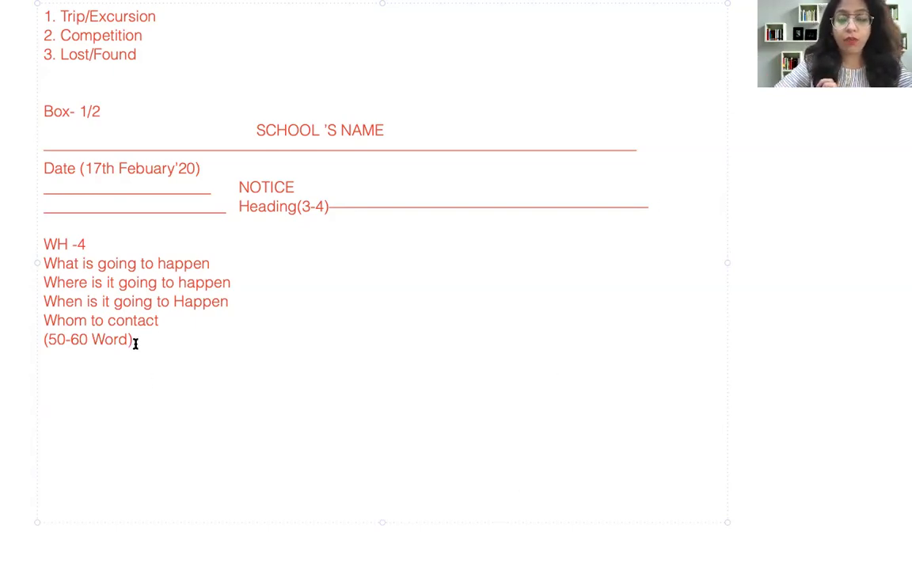
key(Return)
key(Return)
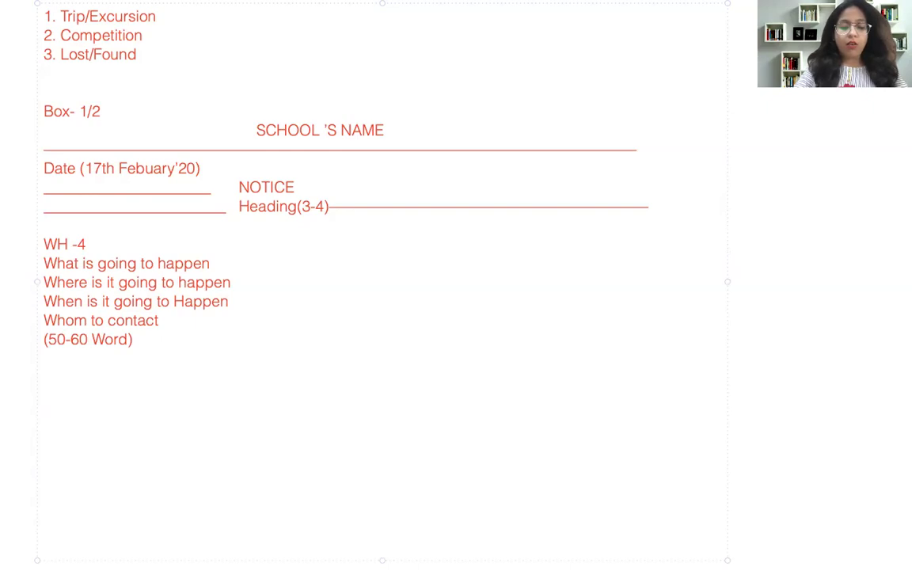
text(All the student)
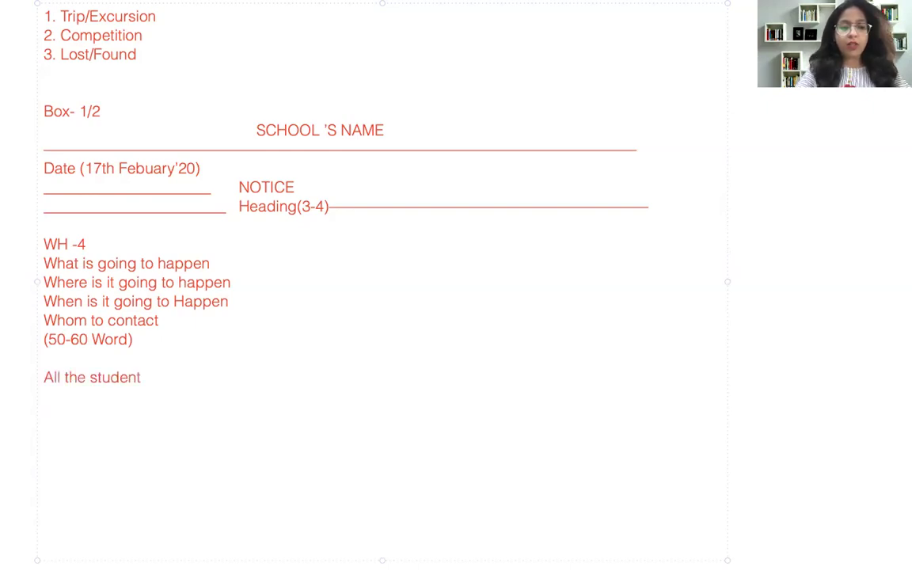
text(s are herebe)
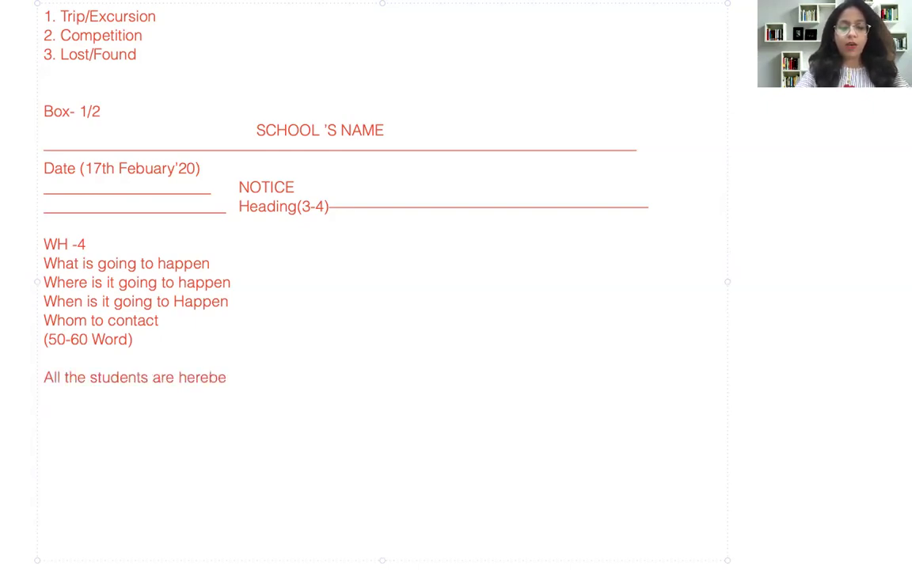
text(ry)
key(BackSpace)
key(BackSpace)
key(BackSpace)
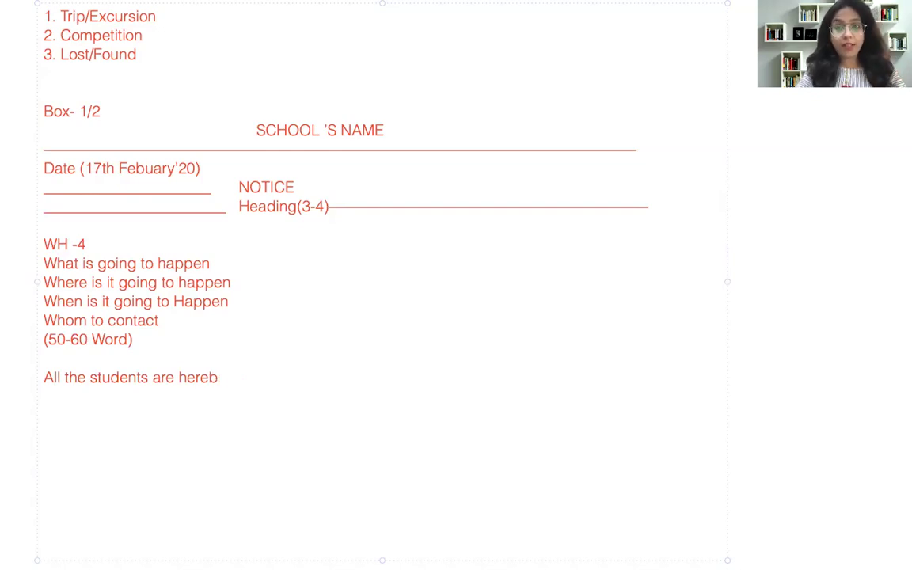
text(y)
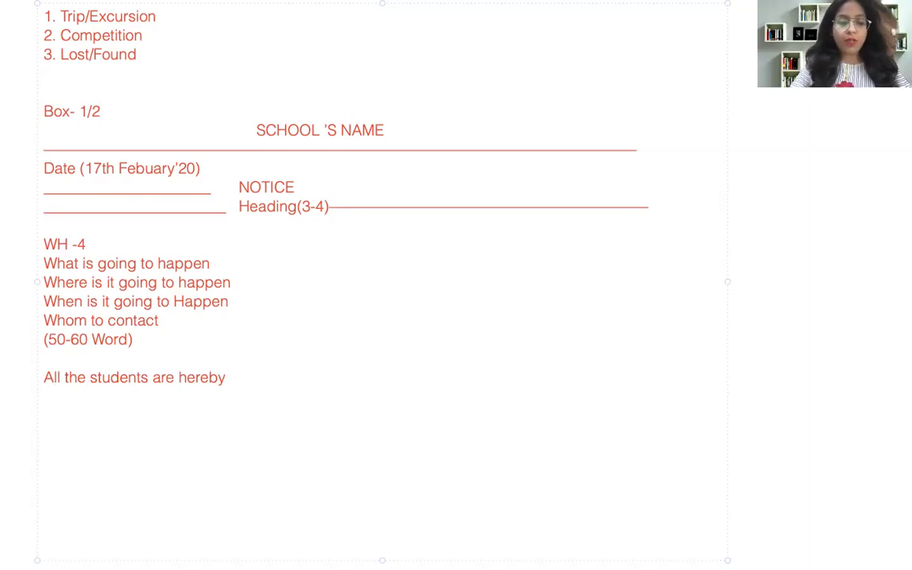
Step: Continue the notice sentence with "informed that the school is organising a"
text(informed th)
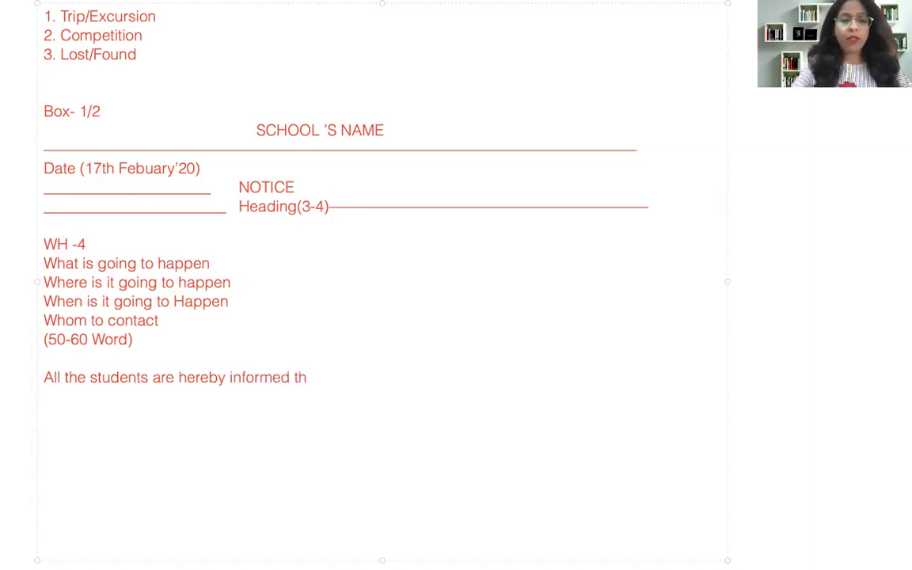
text(at the school)
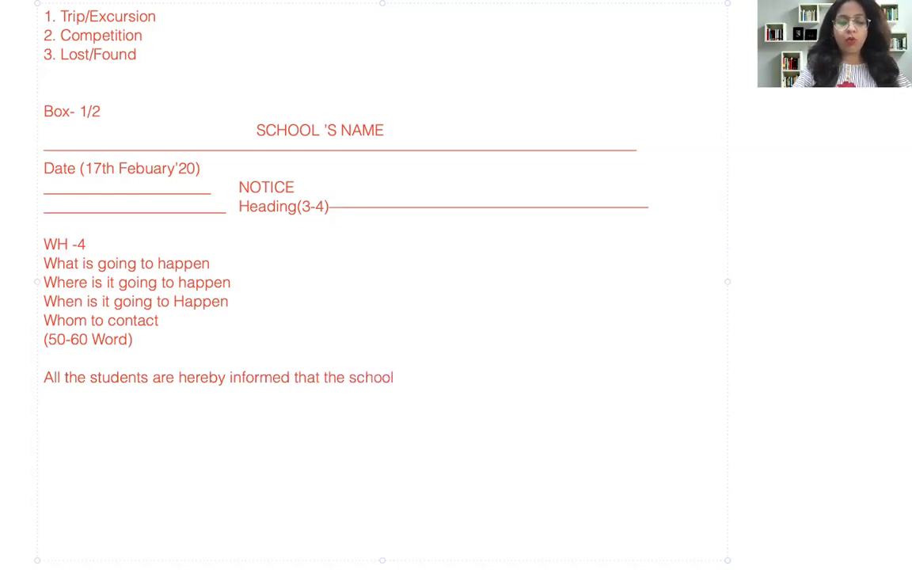
text( is orh)
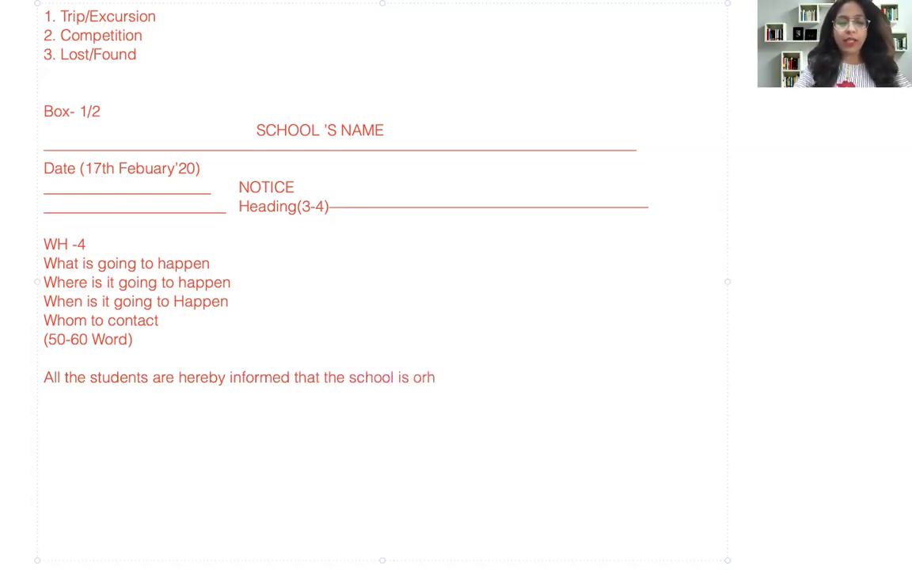
key(BackSpace)
text(ganisinfg =)
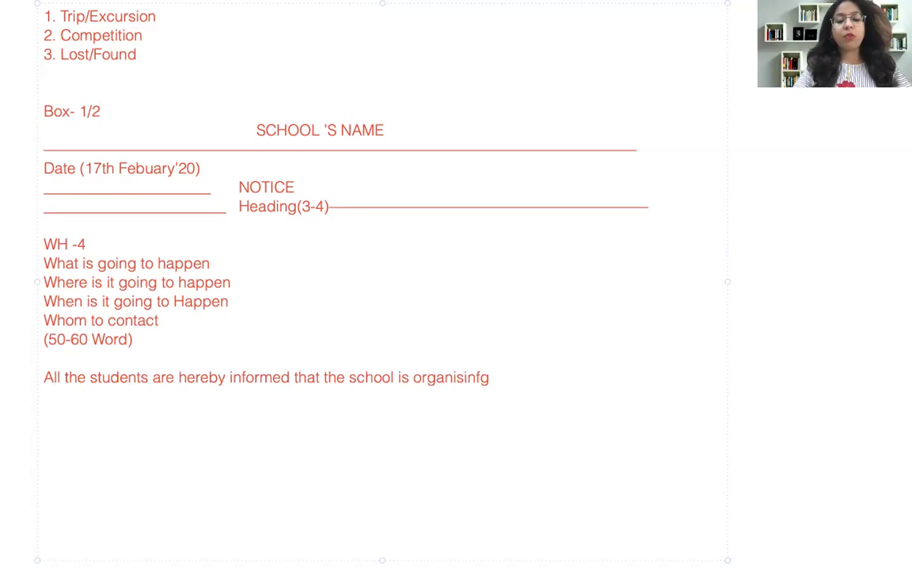
key(BackSpace)
key(BackSpace)
key(BackSpace)
key(BackSpace)
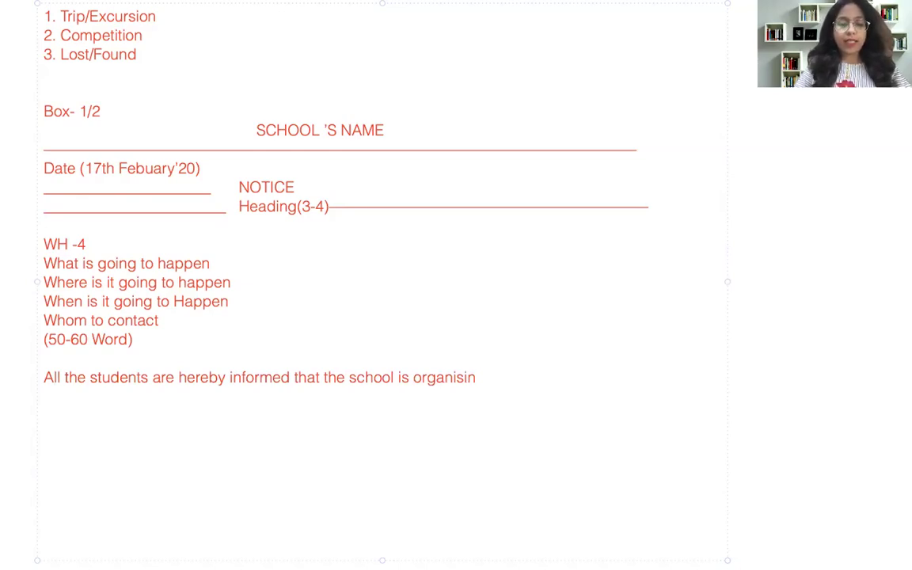
key(BackSpace)
text(g)
key(BackSpace)
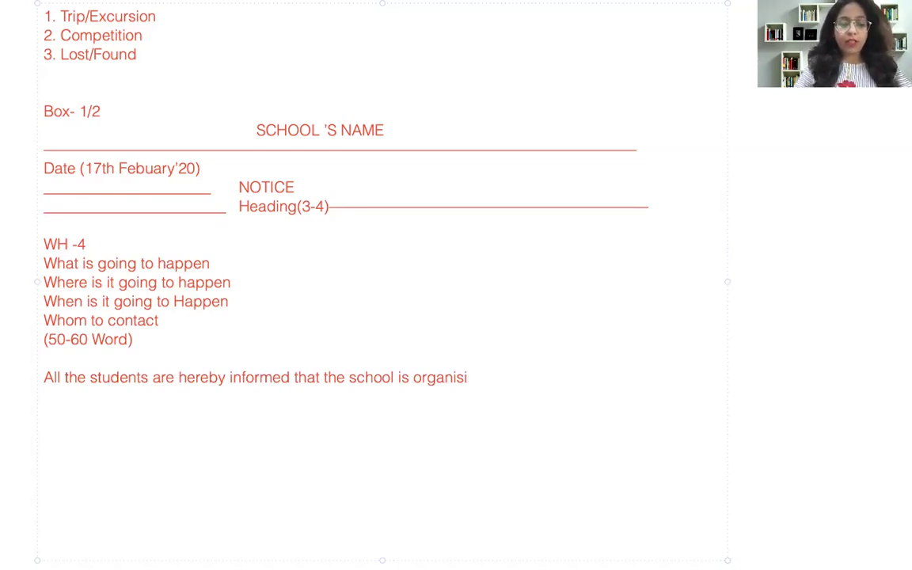
text(ng a triop t)
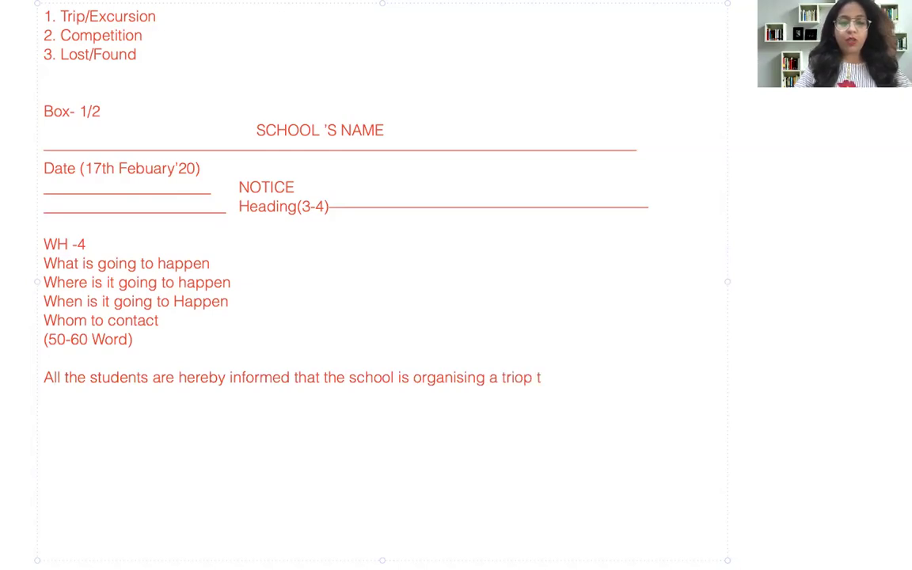
Step: Replace the misspelt trip wording after "organising a" with "2 day trip to Shimla for the"
key(BackSpace)
key(BackSpace)
key(BackSpace)
key(BackSpace)
key(BackSpace)
key(BackSpace)
key(BackSpace)
text(2)
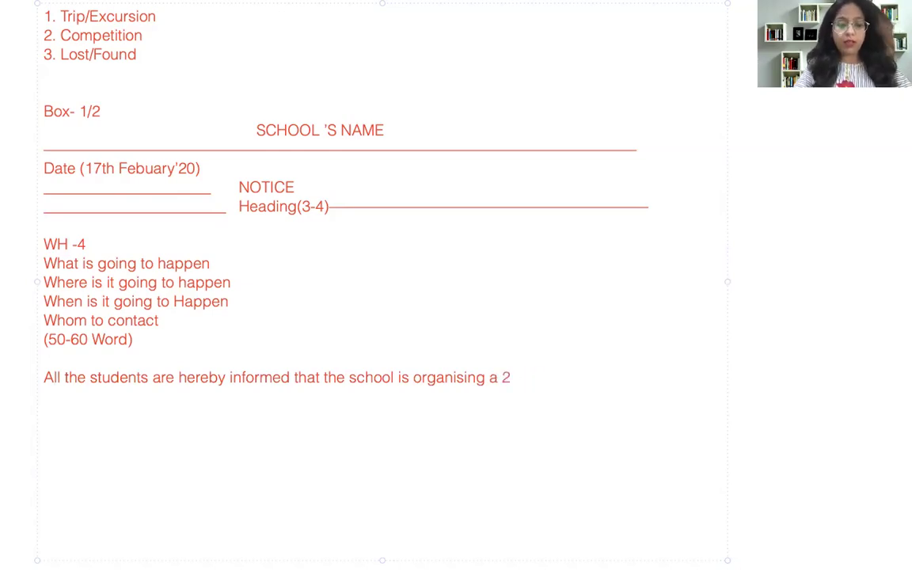
text( day)
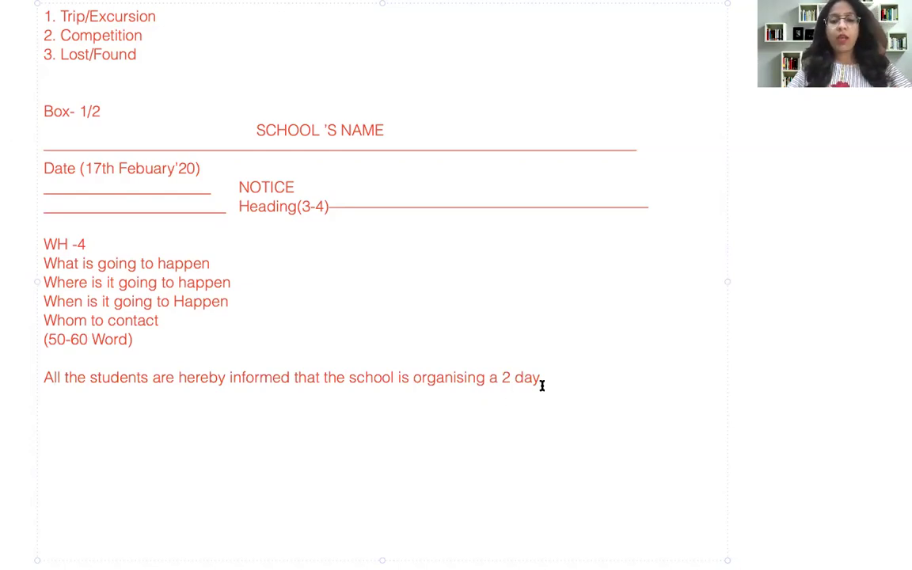
text(trip)
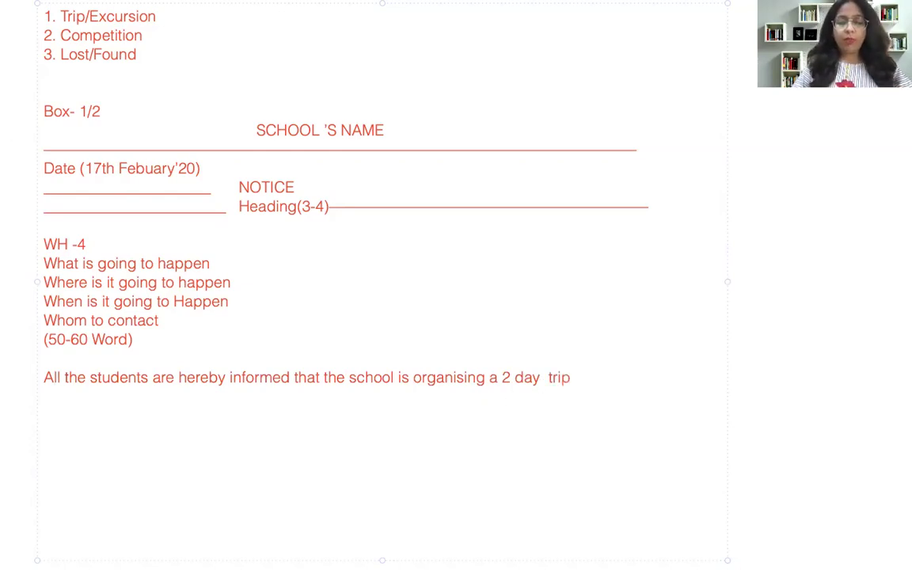
text( to)
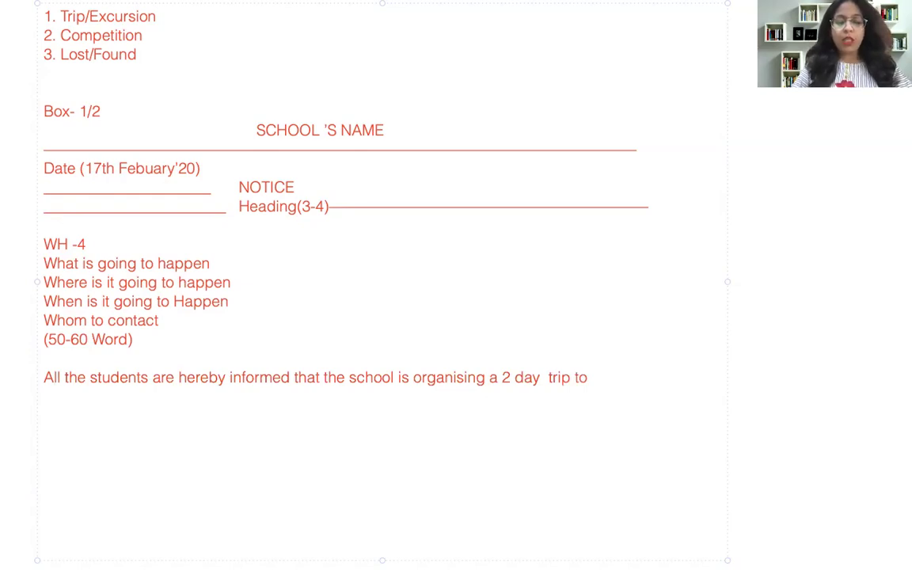
text( Shimla)
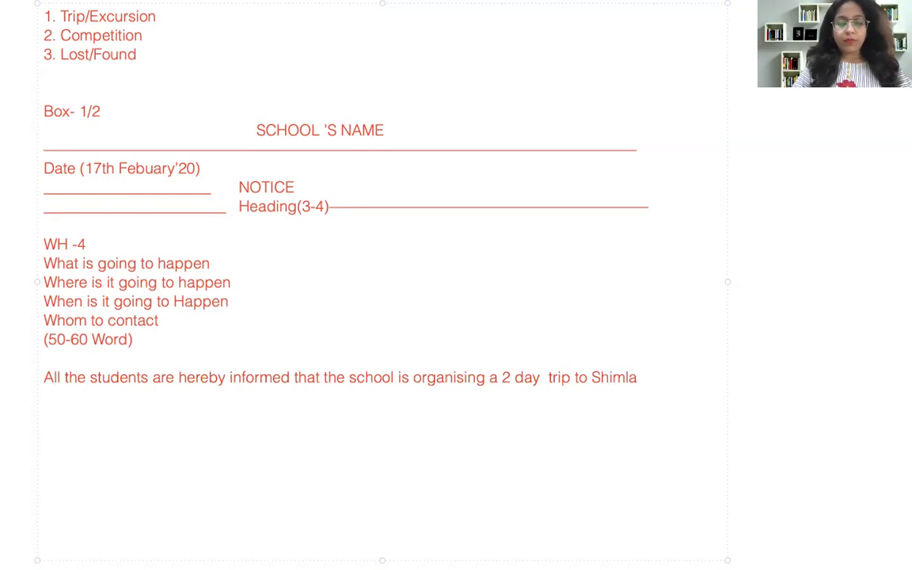
text( for)
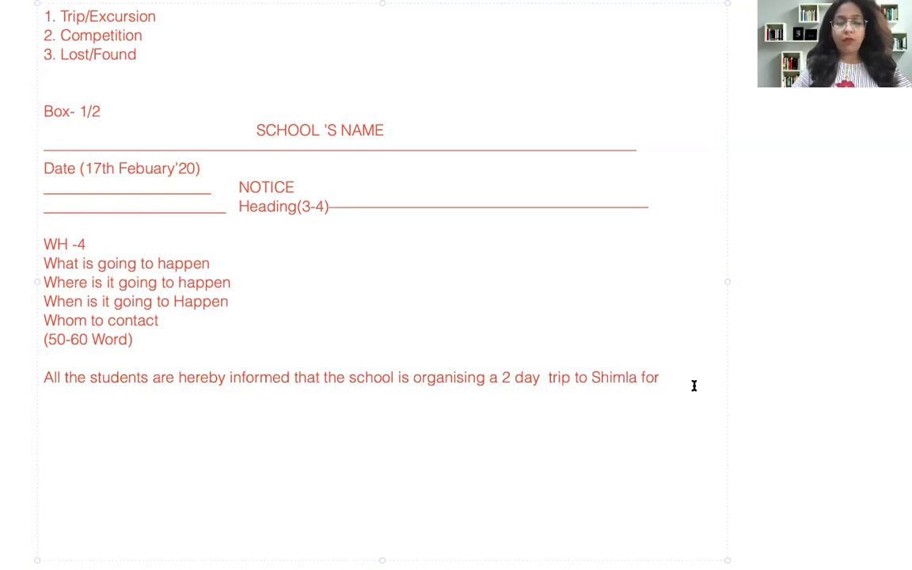
text(the)
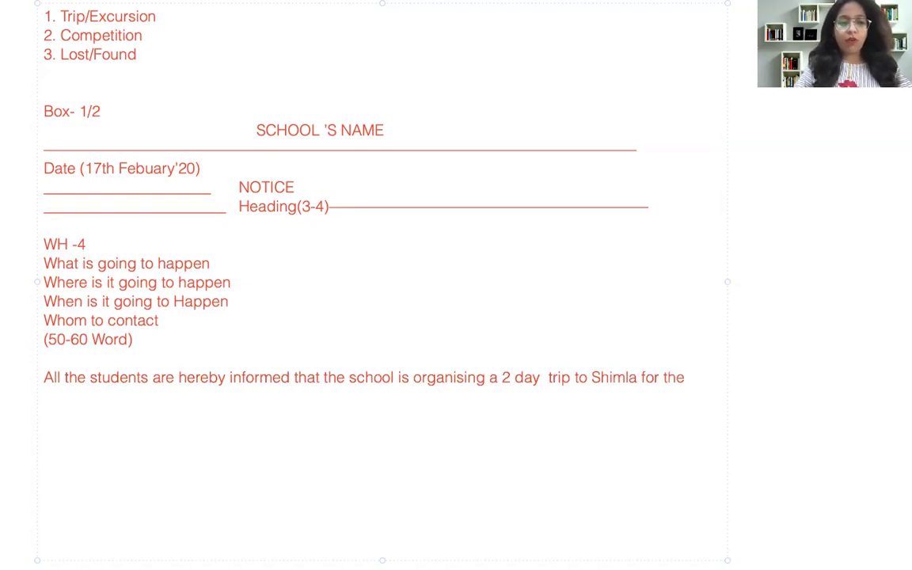
Step: Insert "of claases 6-8th" after "All the students" in the notice sentence
click(148, 380)
text(of cla)
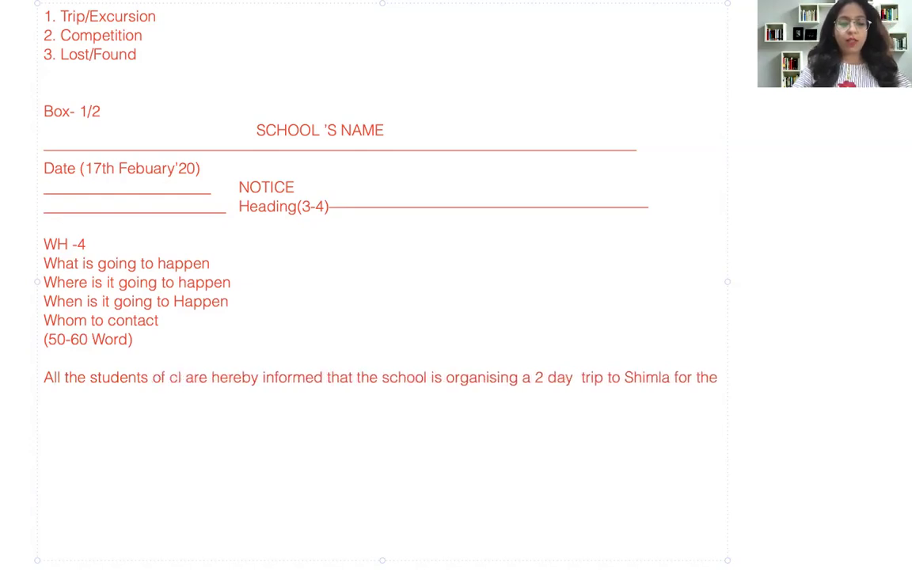
text(ases )
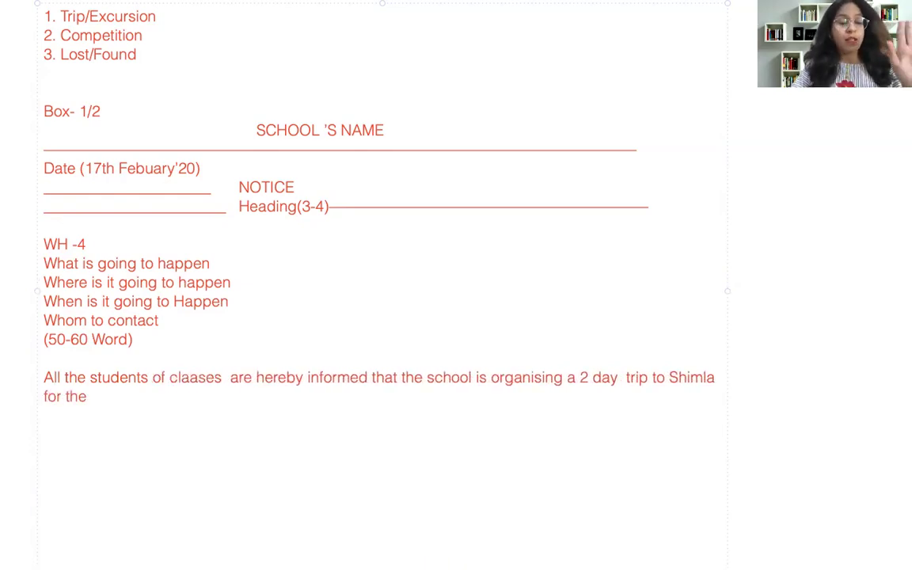
text(8)
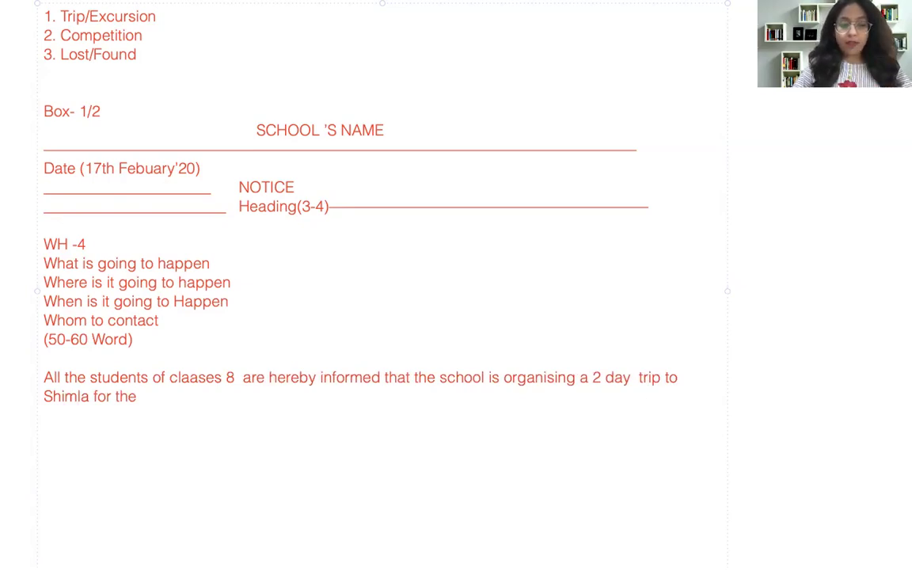
key(BackSpace)
key(BackSpace)
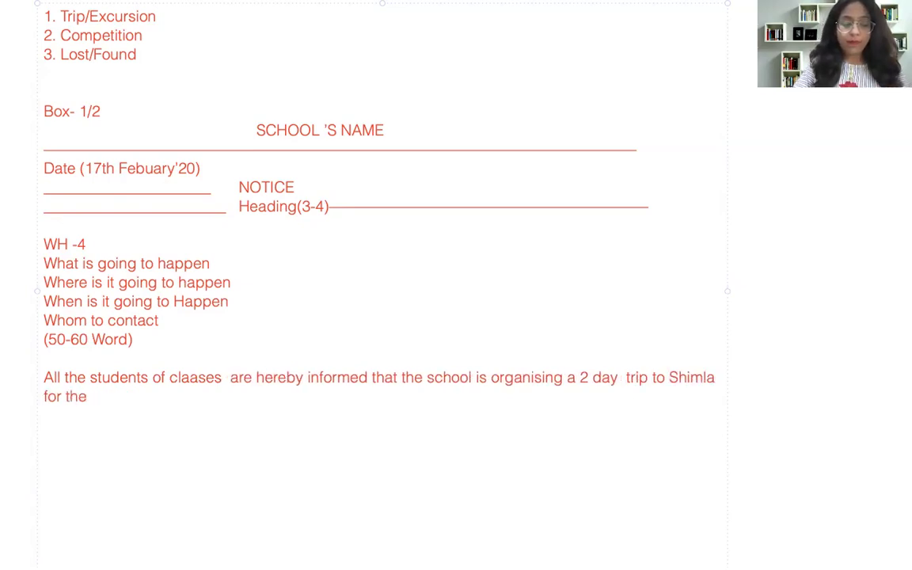
text(6-8th)
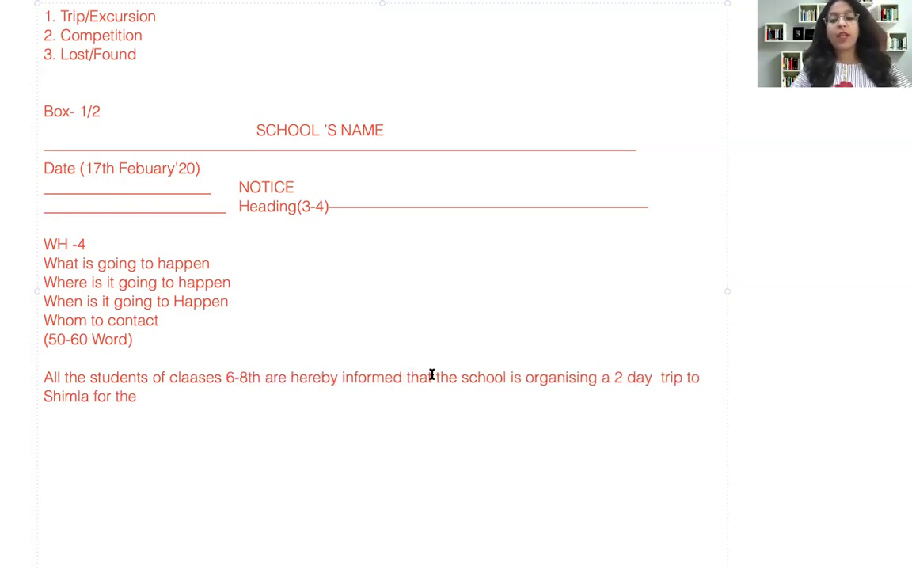
Step: Replace "for the" after "Shimla" with "from" in the notice sentence
click(138, 400)
key(BackSpace)
key(BackSpace)
key(BackSpace)
key(BackSpace)
key(BackSpace)
key(BackSpace)
key(BackSpace)
key(BackSpace)
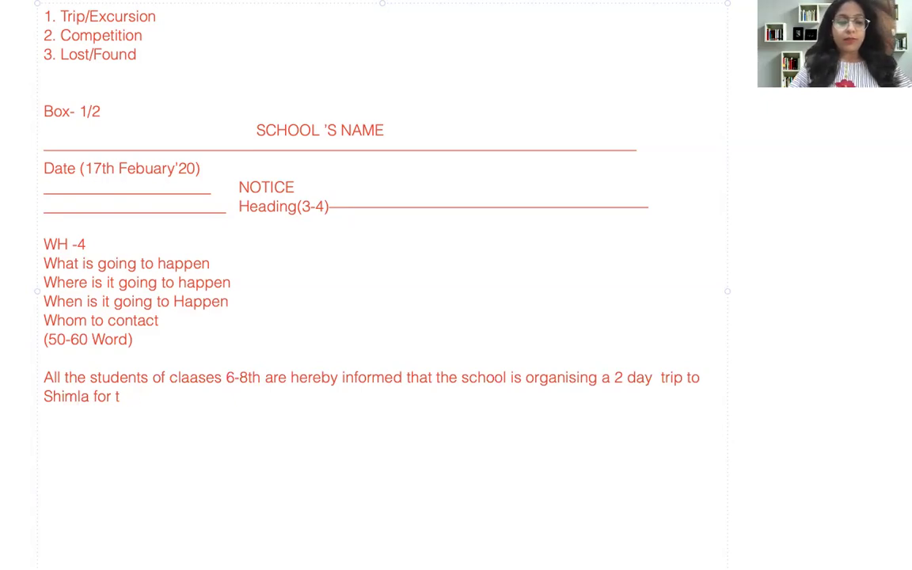
text(from)
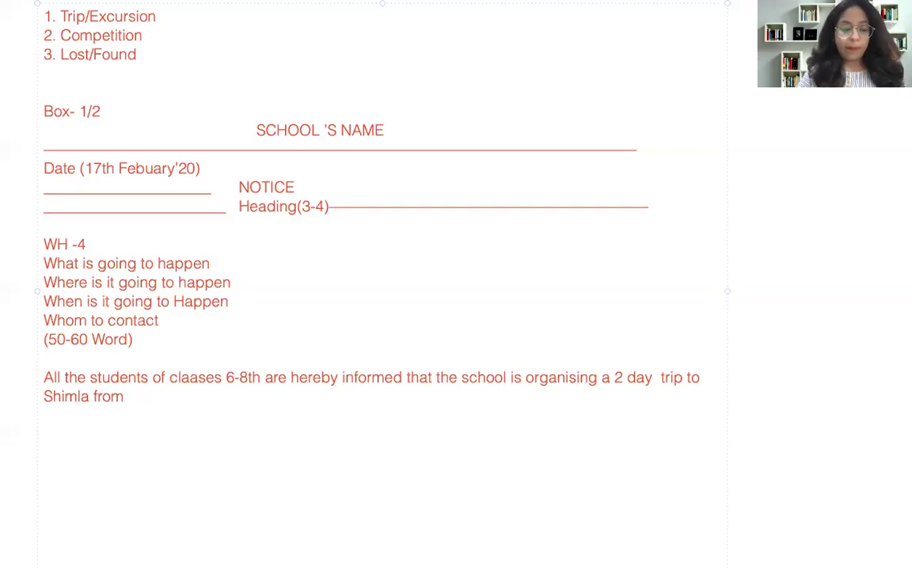
Step: Finish the notice sentence with the trip dates "13th March - 15th March 2020."
text(13th)
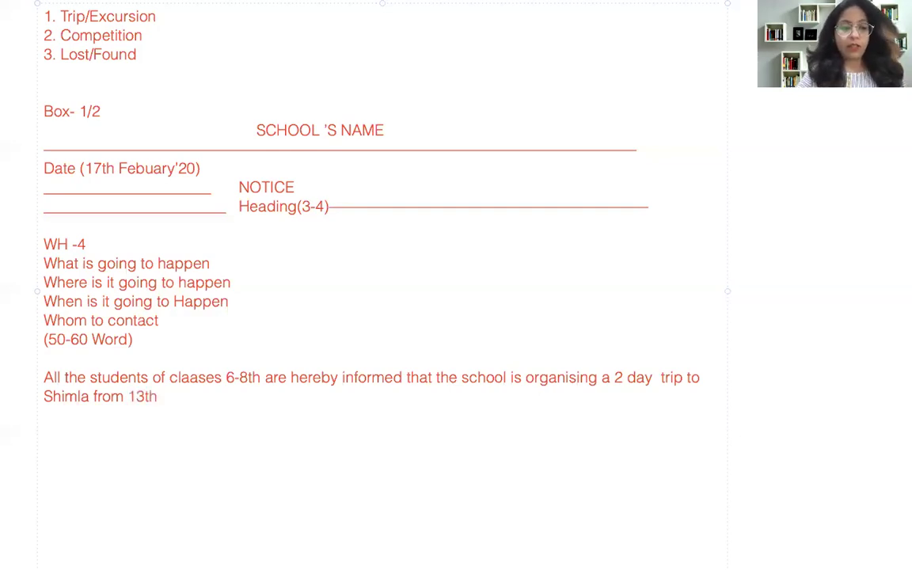
text( March)
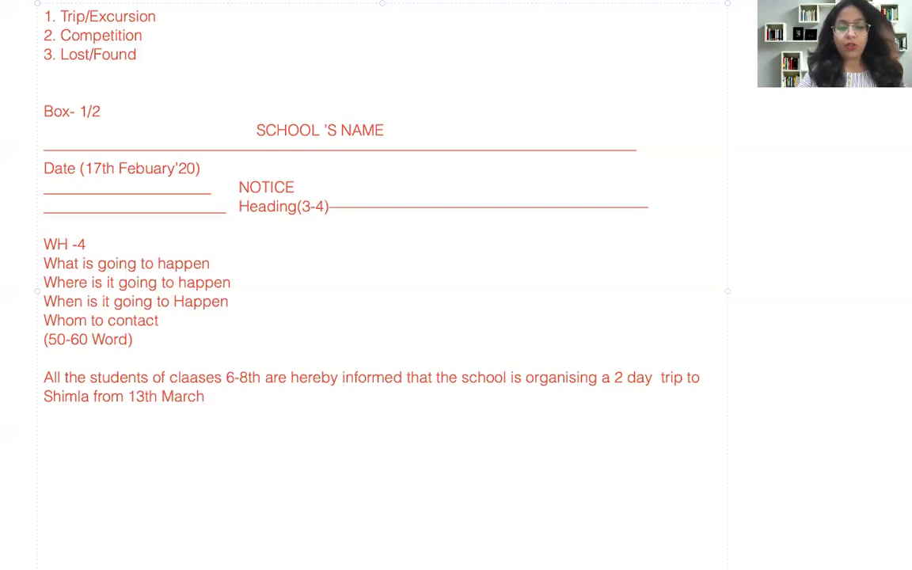
text( -)
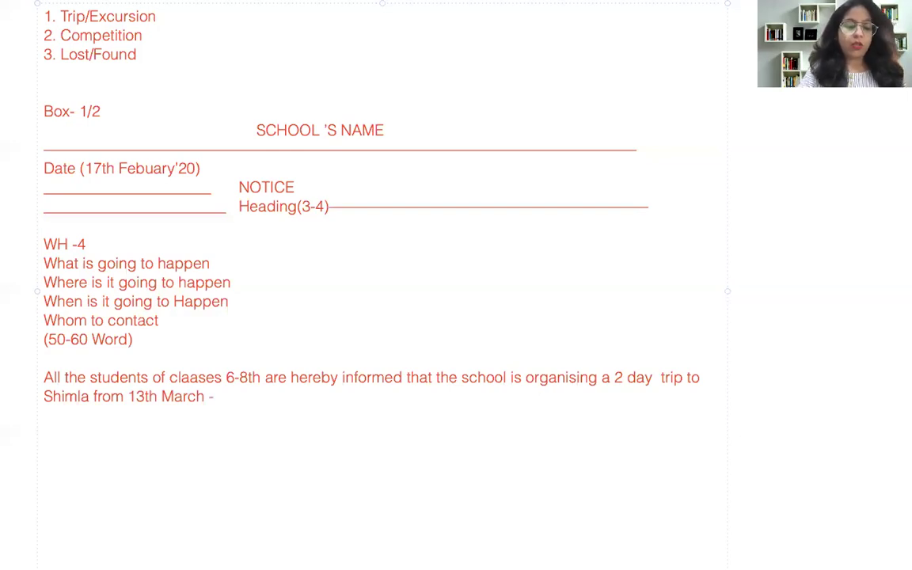
text( 15th ,M)
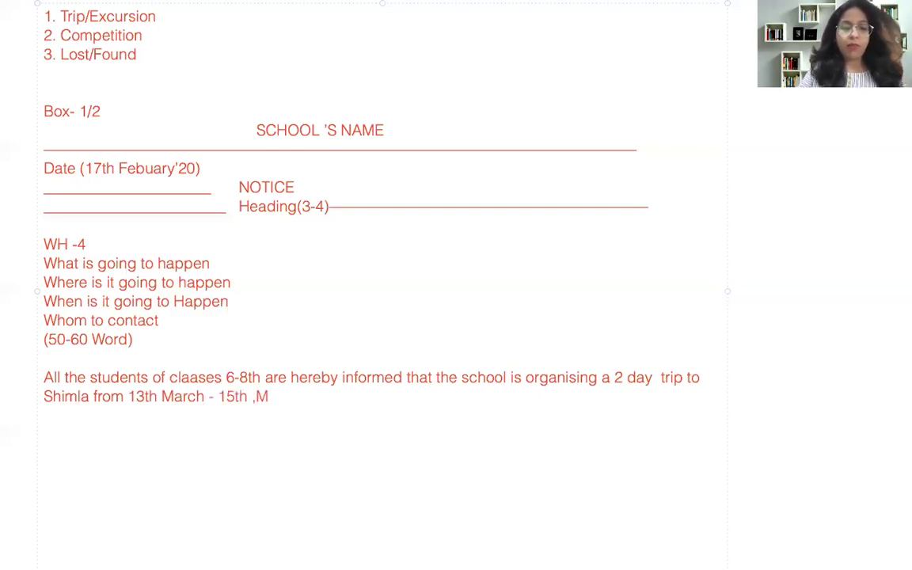
key(BackSpace)
text(Marcg)
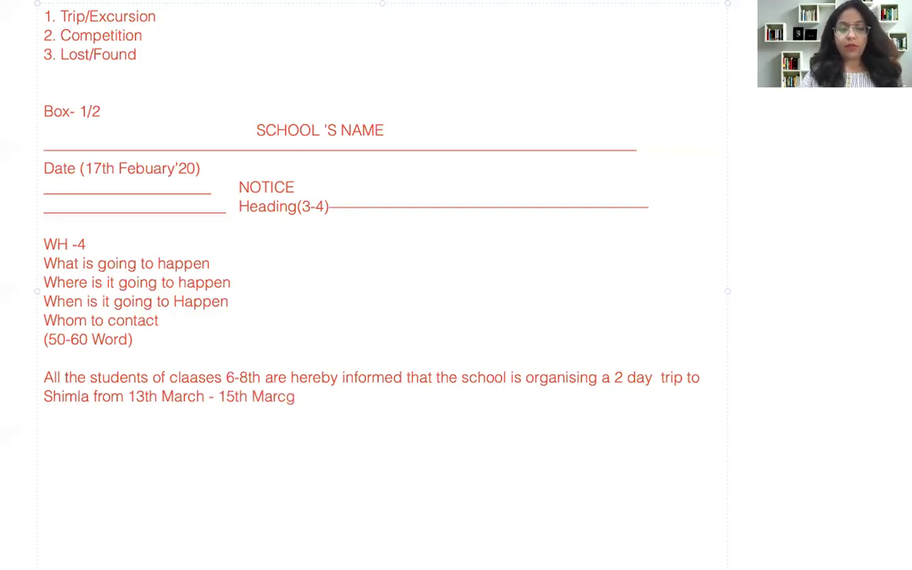
key(BackSpace)
text(h)
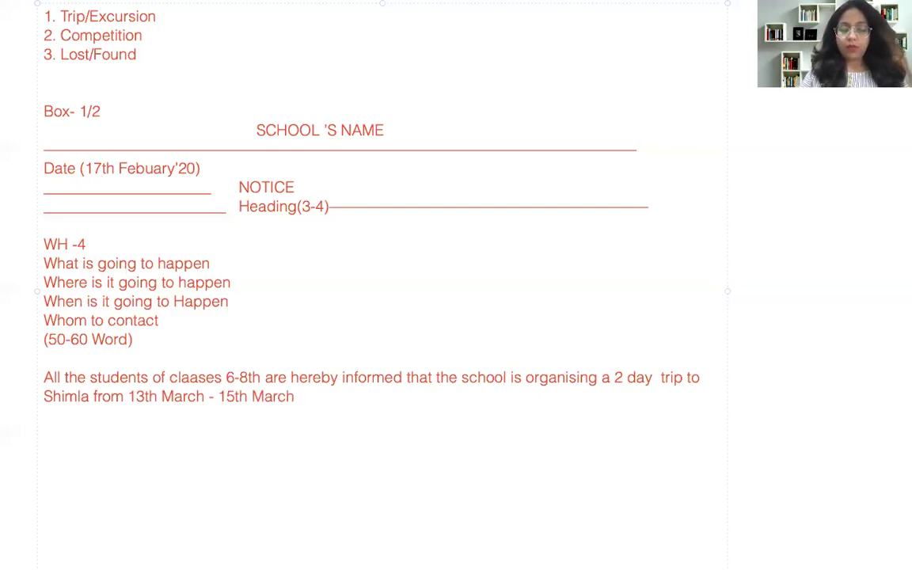
text( 2020)
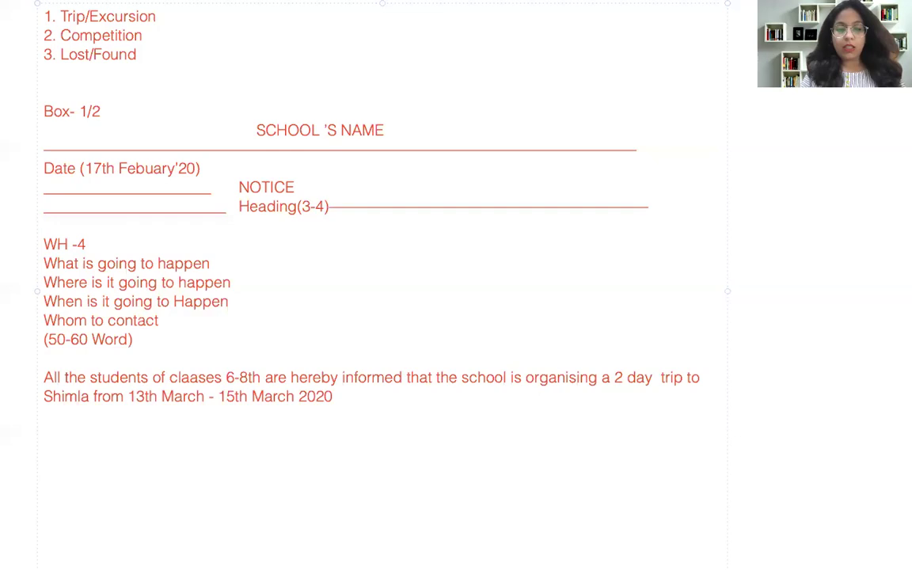
text(.)
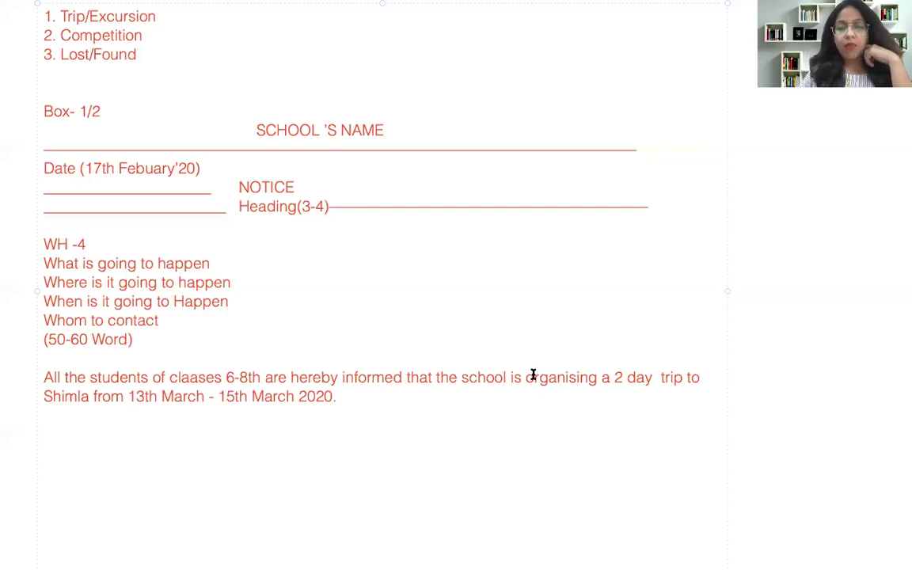
drag(533, 378, 684, 380)
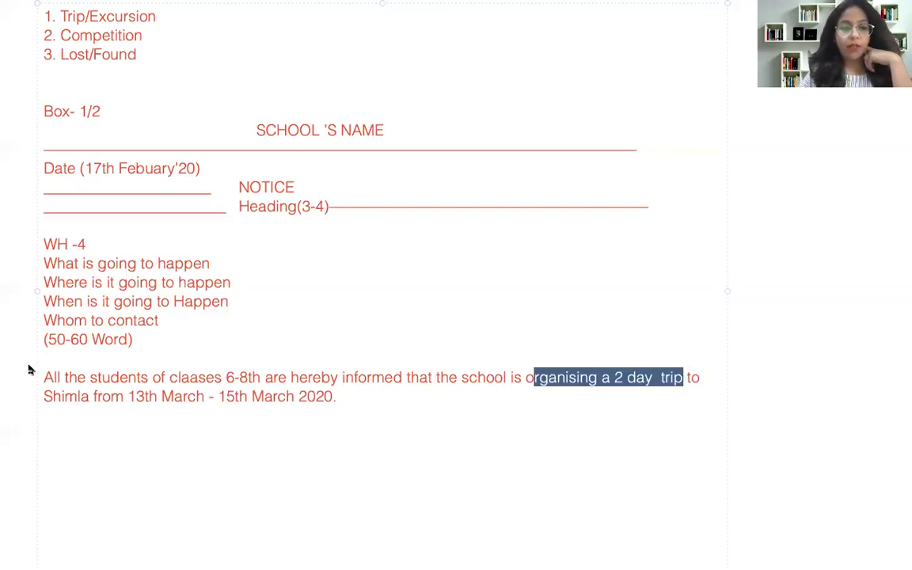
drag(44, 396, 340, 404)
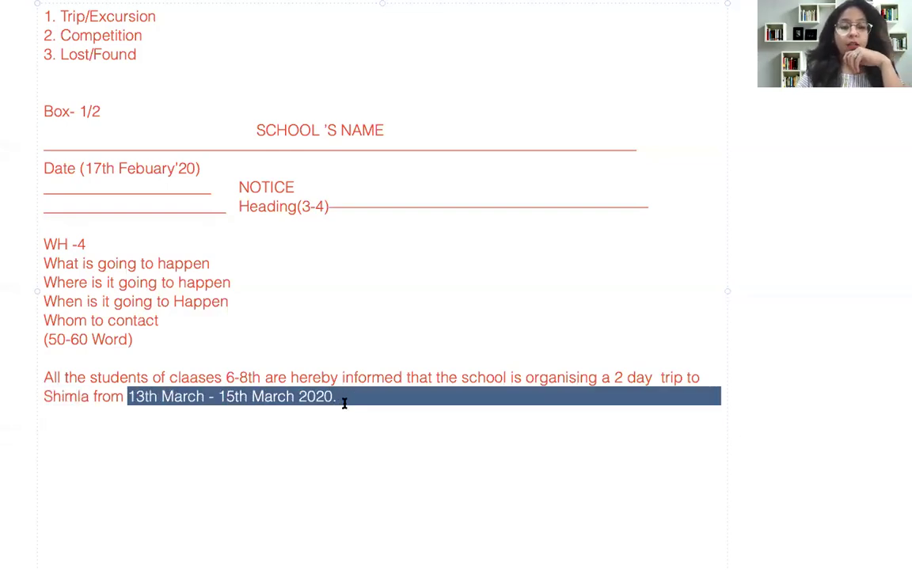
Step: Add "The students are required to report in the school at 6pm" after the trip dates in the notice
click(340, 404)
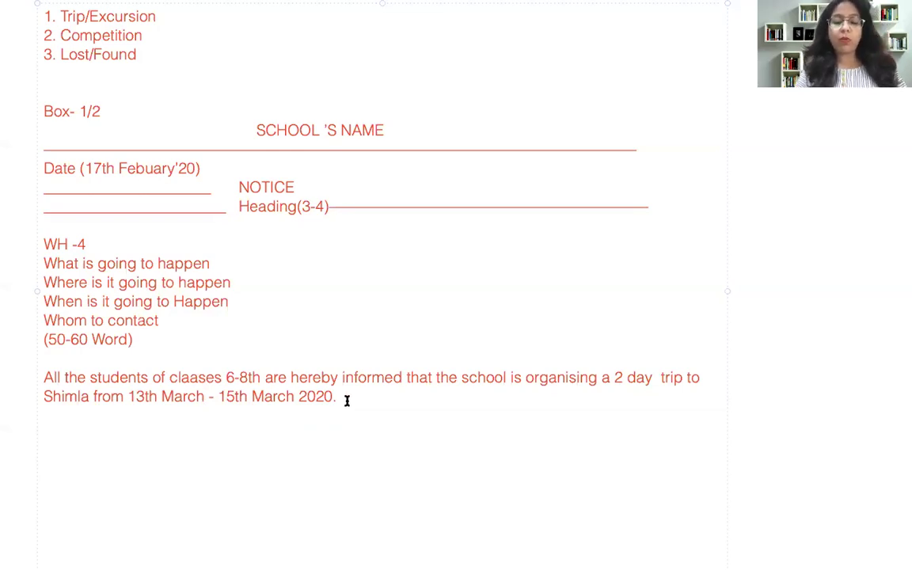
text(The)
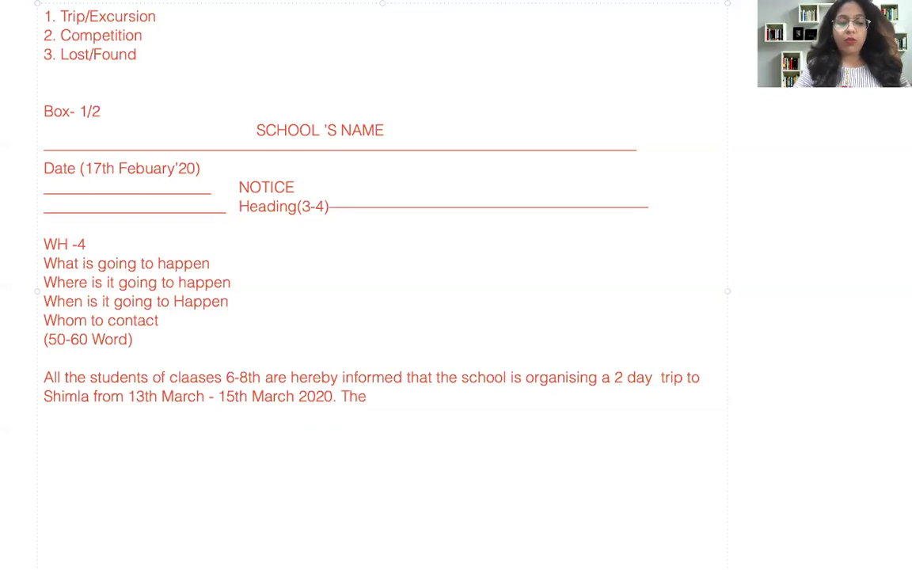
text( students ar)
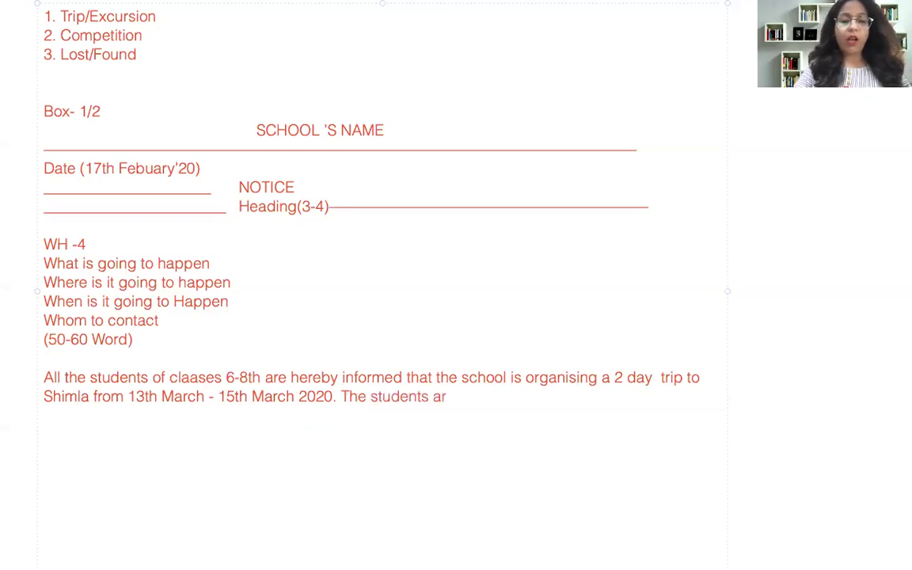
text(e req)
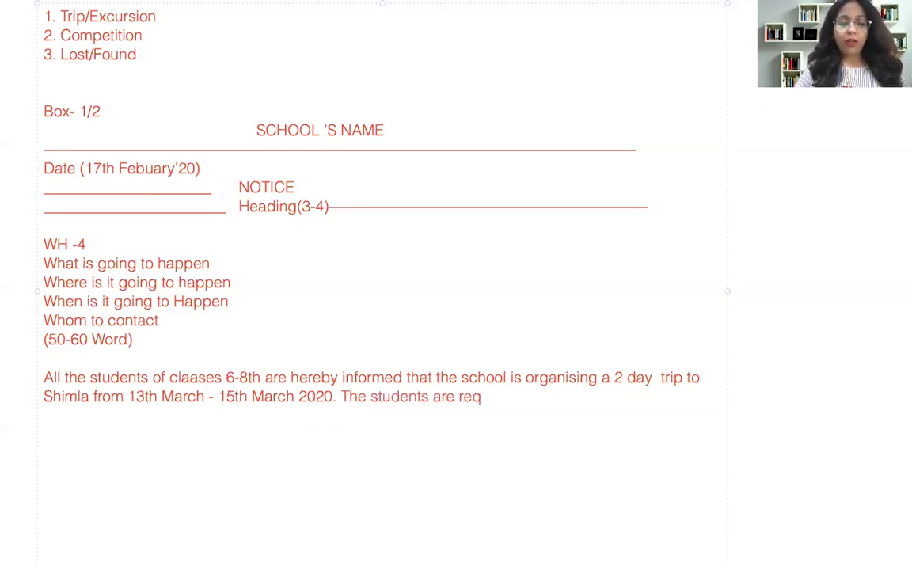
text(uired to repo)
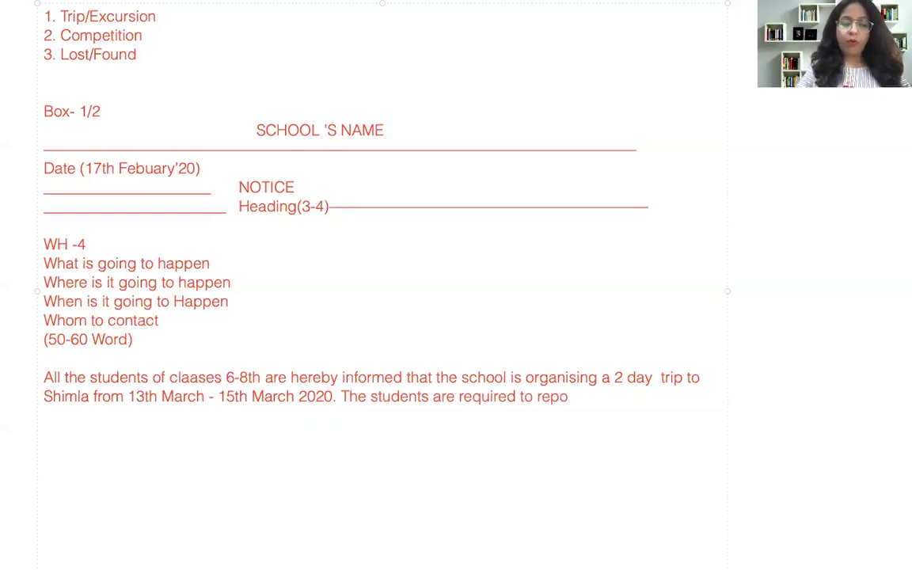
text(rt in the s)
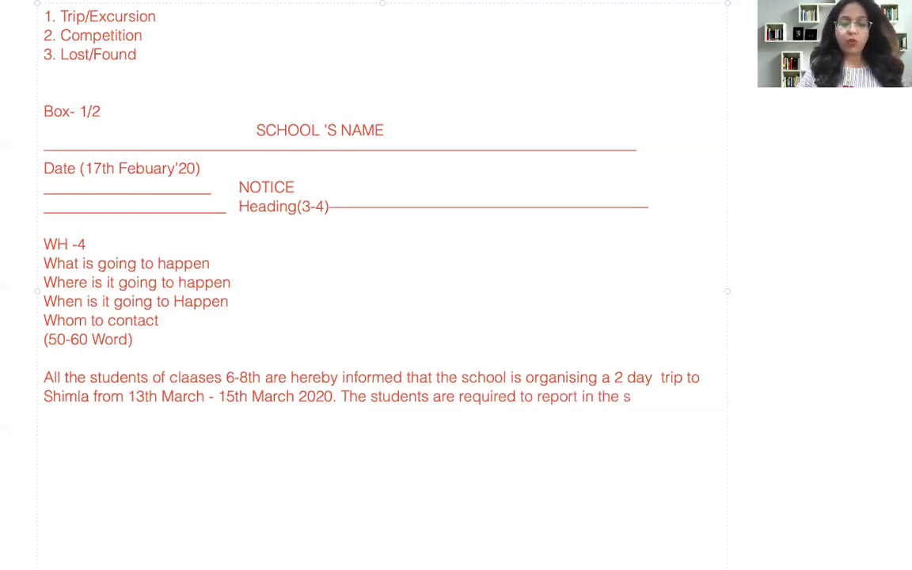
text(chool at)
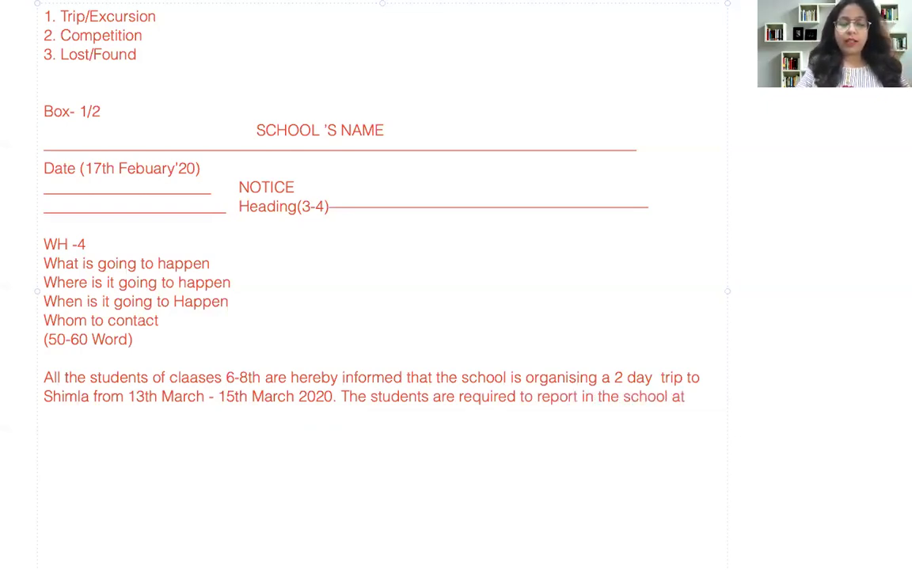
text( 6pm)
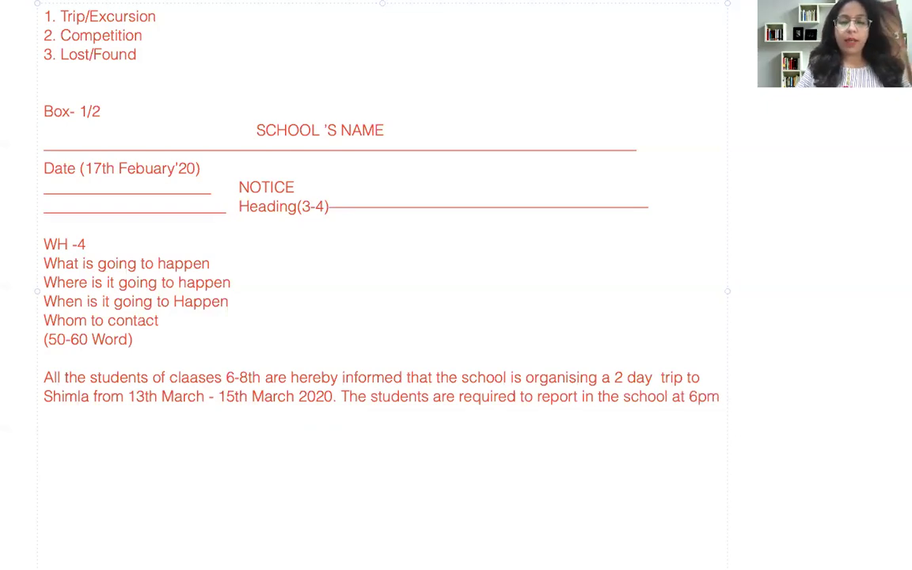
Step: Complete the reporting sentence with "as the bus will depart from the school at 7pm."
text( , the)
key(BackSpace)
key(BackSpace)
key(BackSpace)
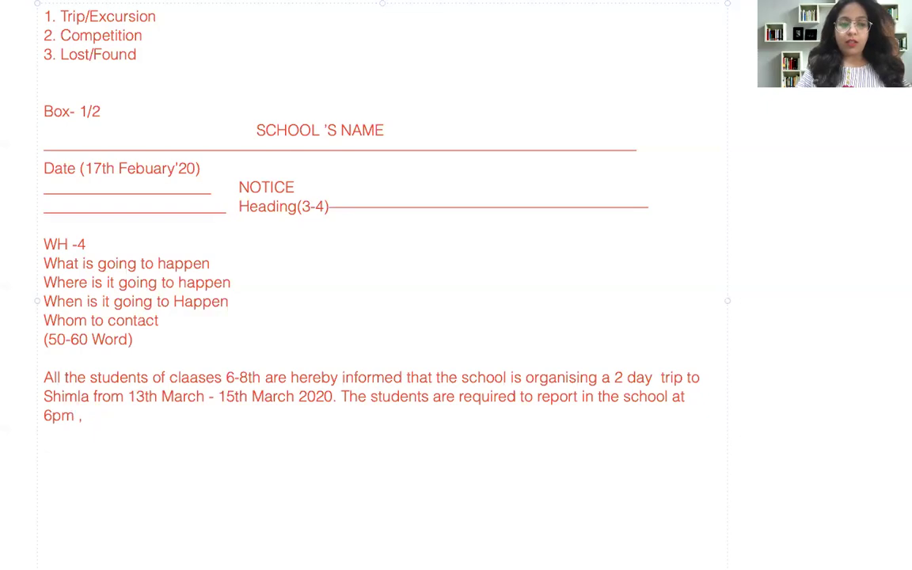
key(BackSpace)
key(BackSpace)
text(as t)
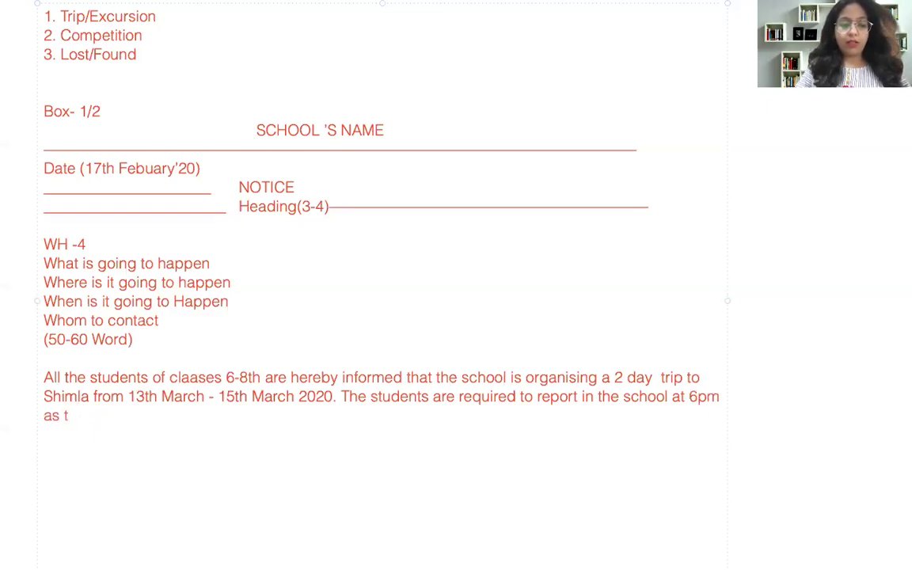
text(he b)
key(BackSpace)
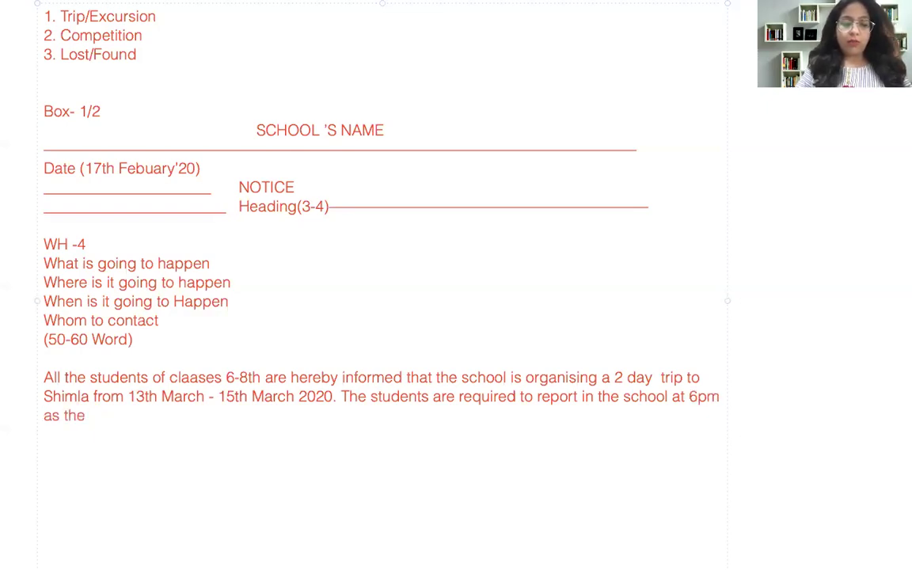
text(bus will depart)
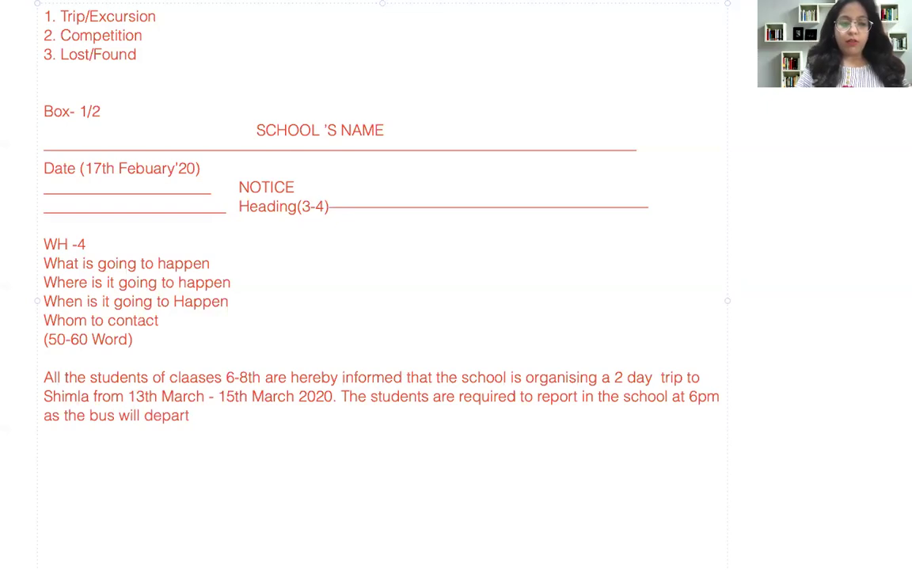
text( from the sc)
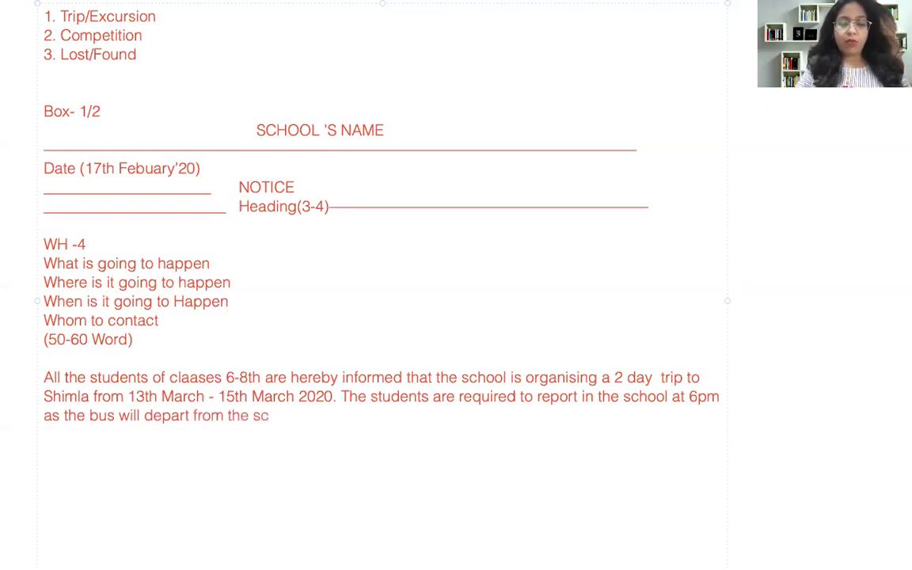
text(hool at 7)
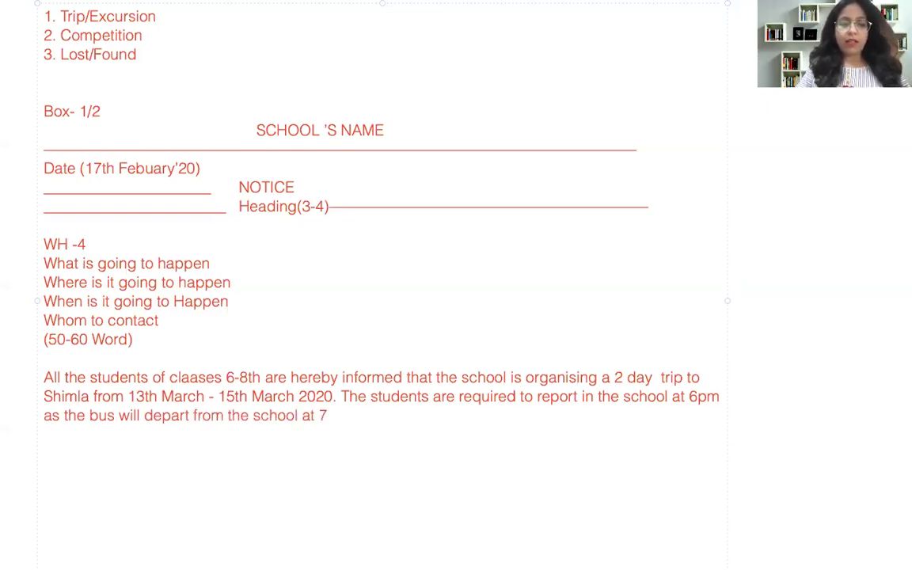
text(pm)
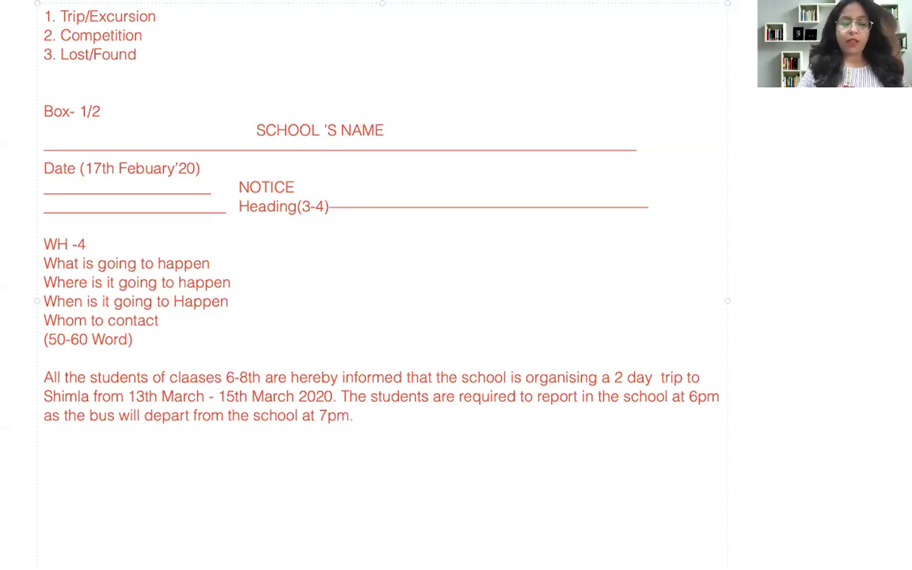
Step: Start a new sentence in the notice reading "Interested students may contact their respective class teacher and deposit the"
text(. Interest)
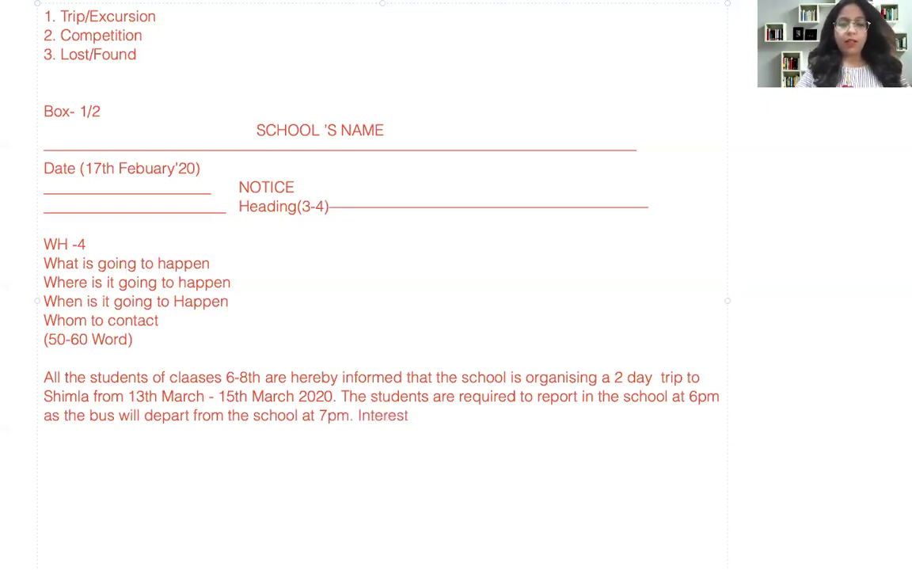
text(ed stud)
key(BackSpace)
text(studen)
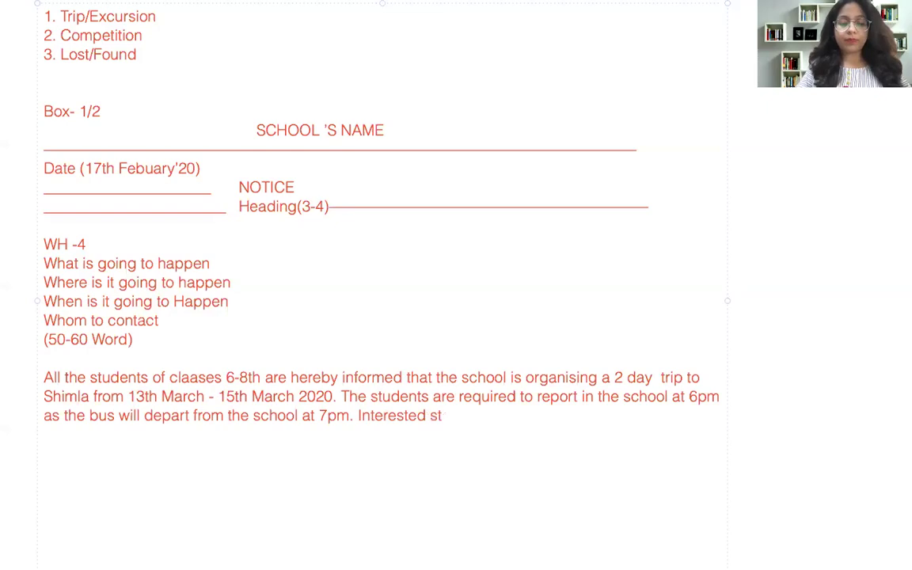
text(ts m)
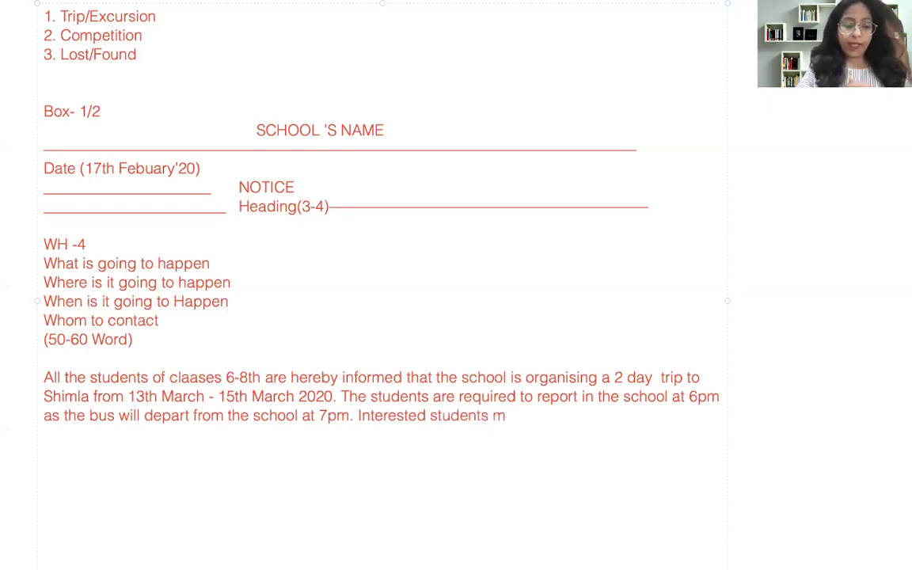
text(ay contact)
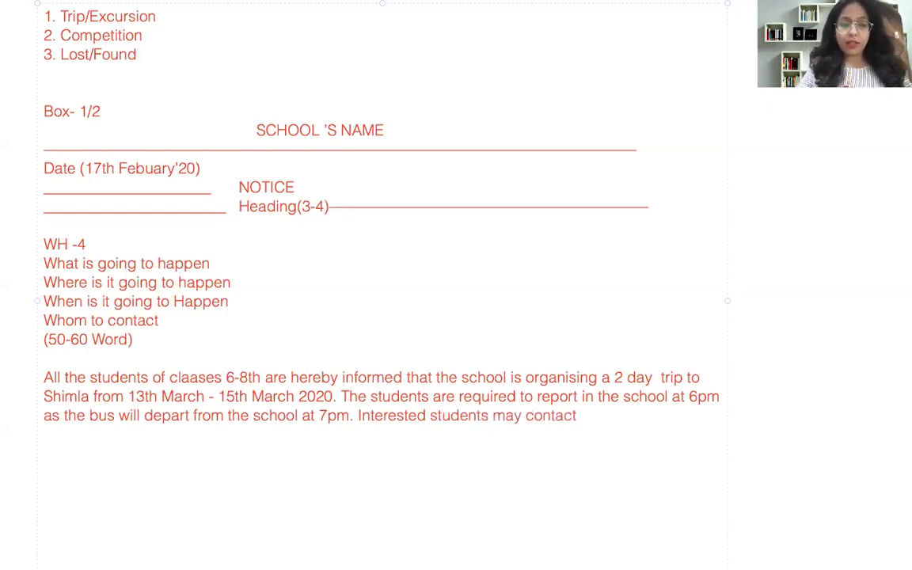
text( their respe)
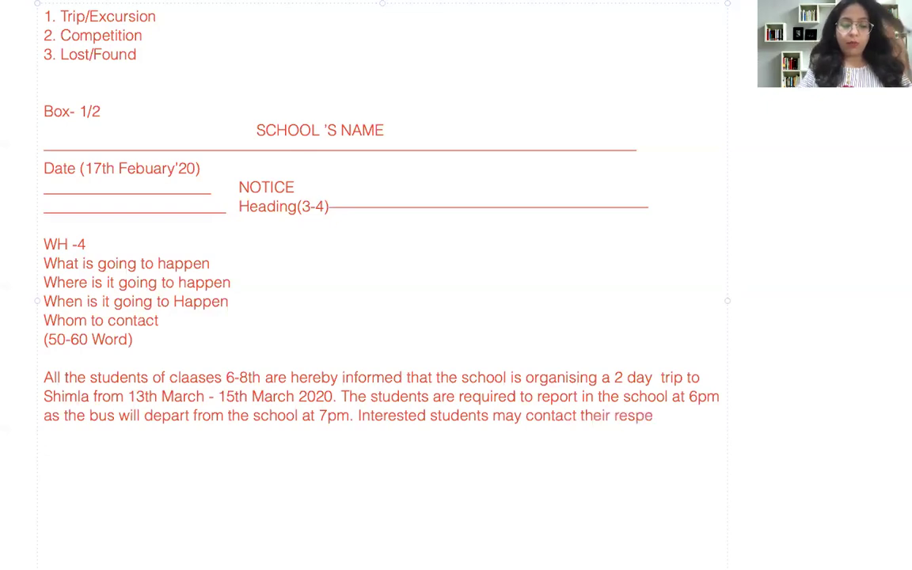
text(ctive)
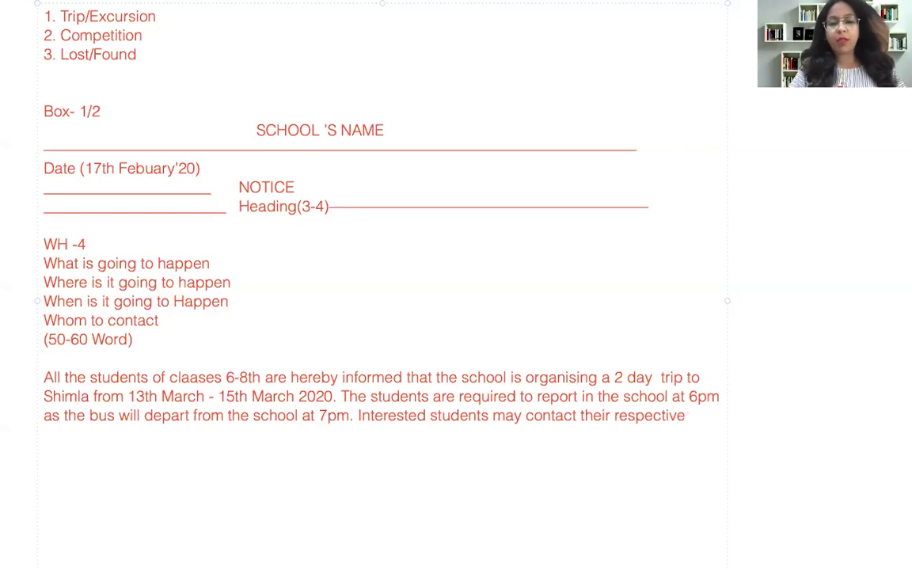
text(c)
key(BackSpace)
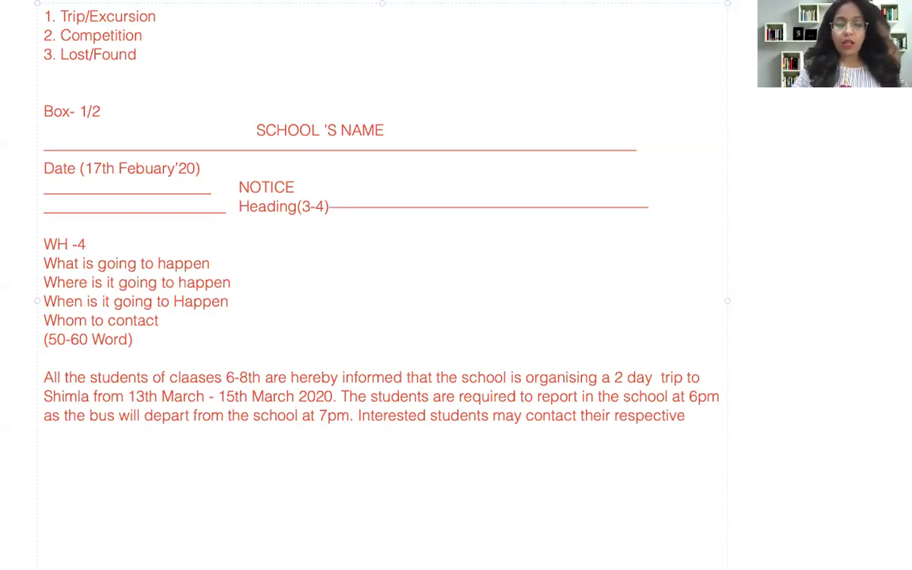
text(class teach)
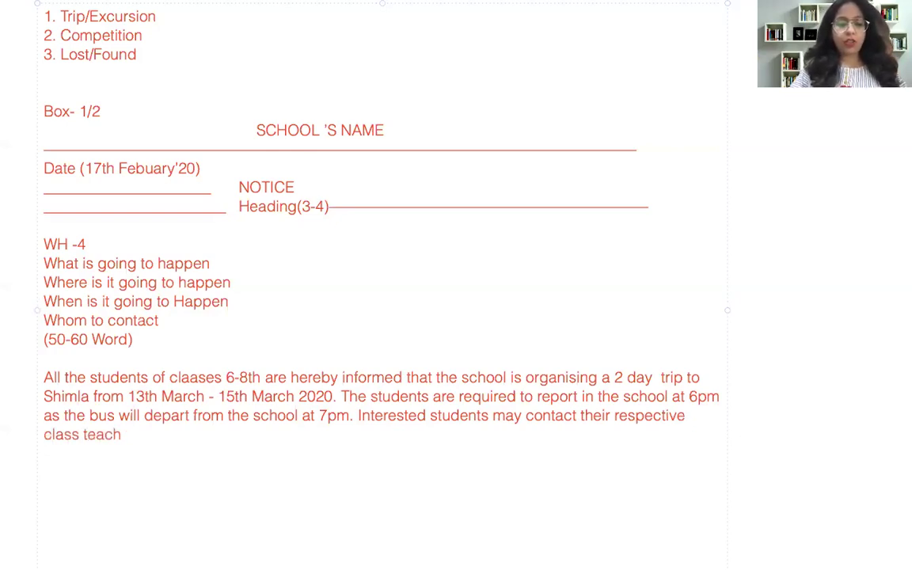
text(er and depo)
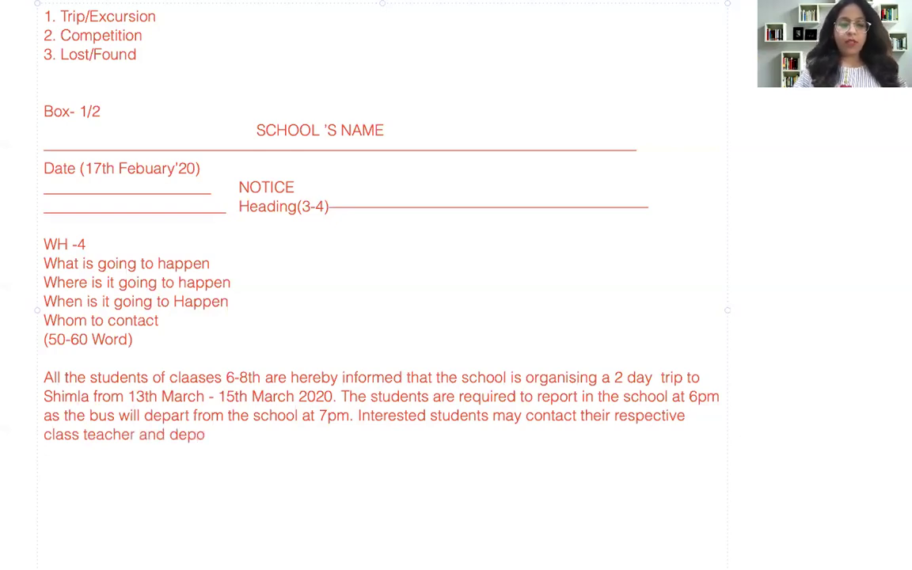
key(BackSpace)
text(o)
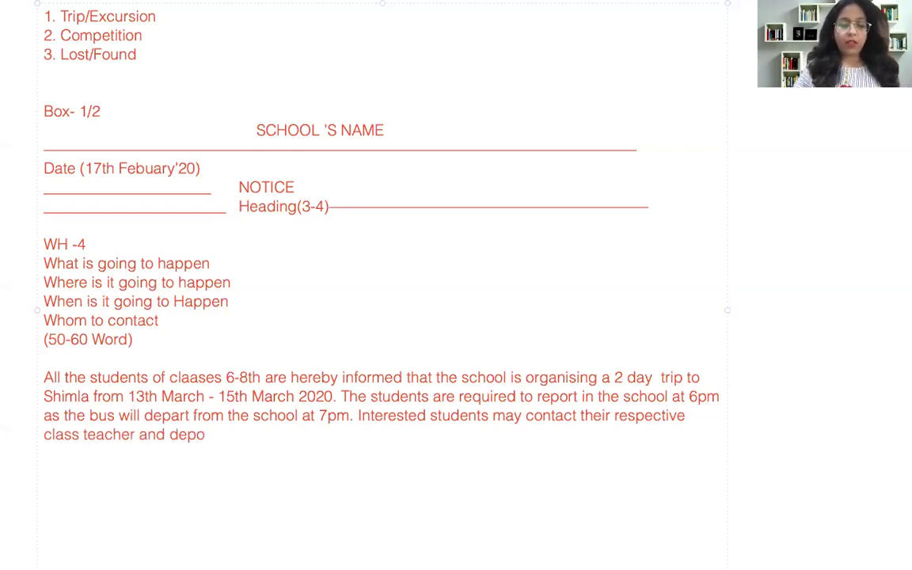
text(sit the)
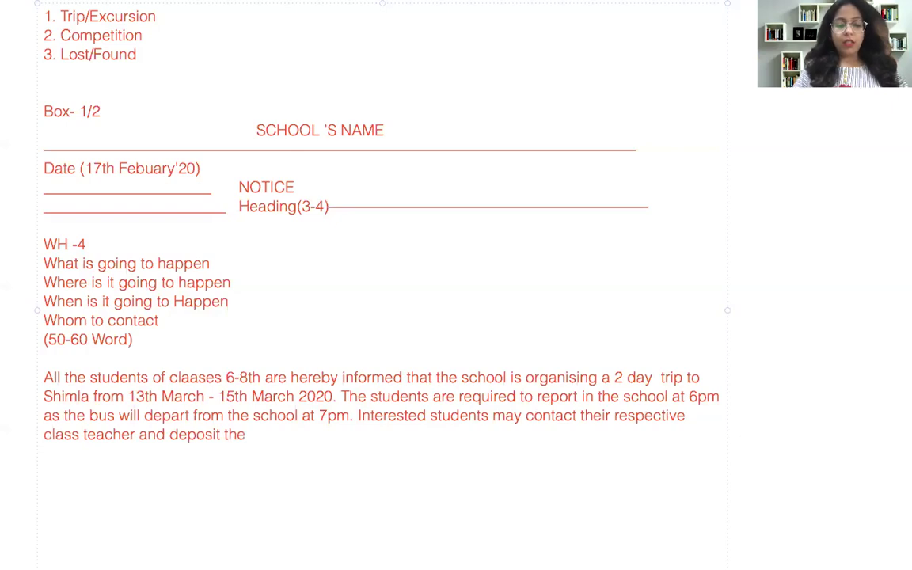
Step: Continue the deposit sentence in the notice with the amount "fee i.e 1800/-"
text( fee i)
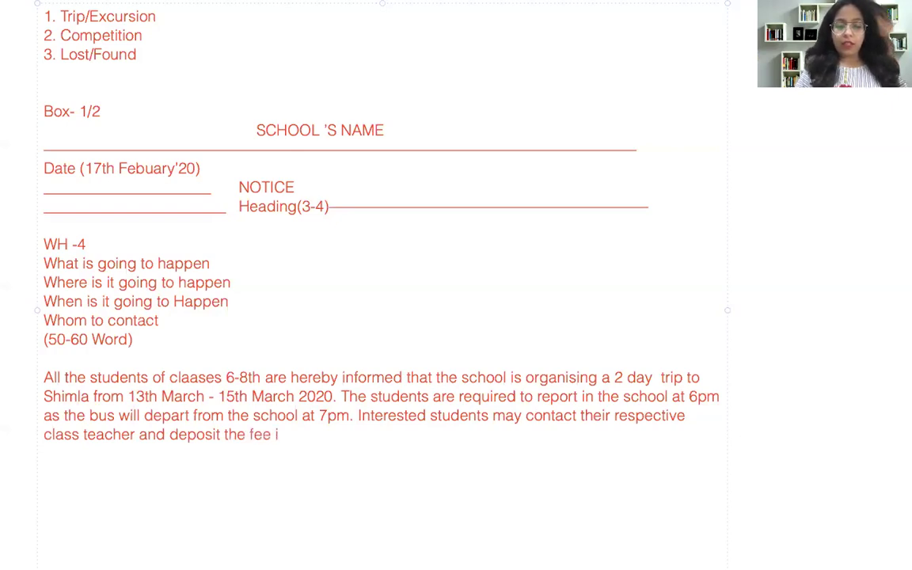
text(.1)
key(BackSpace)
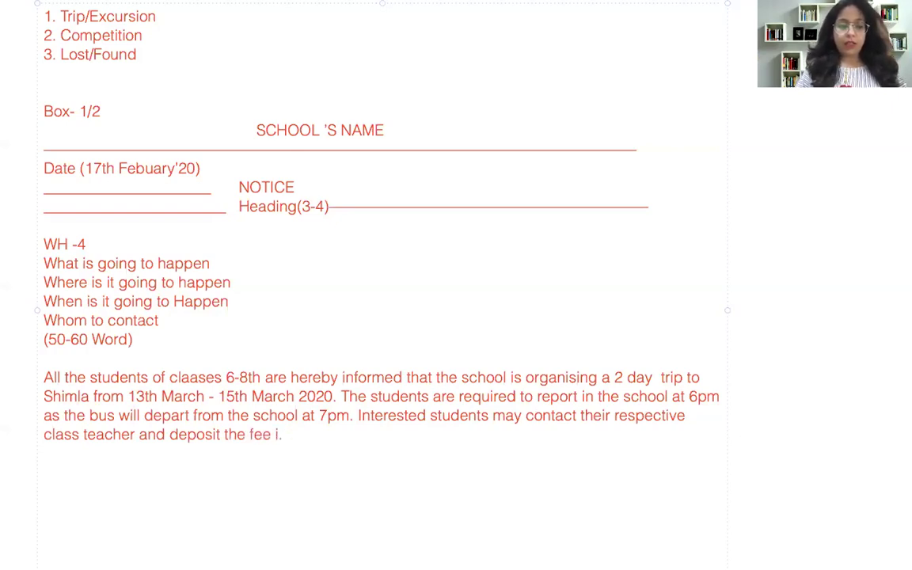
text(e)
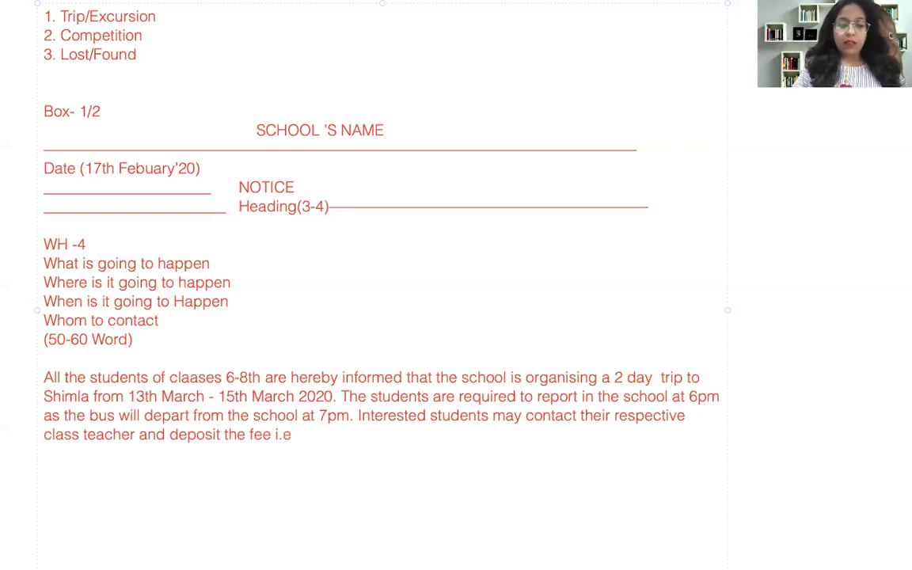
text( 1800/)
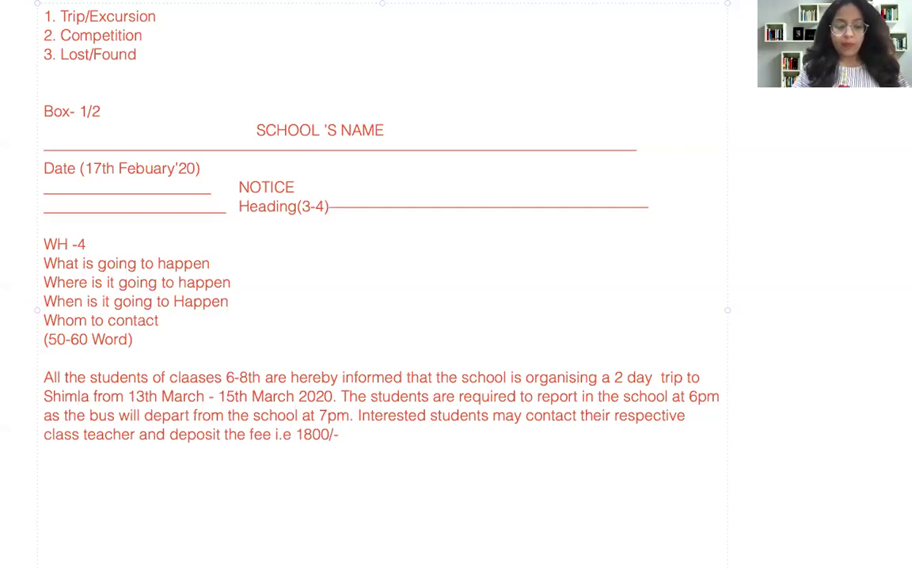
text(- t)
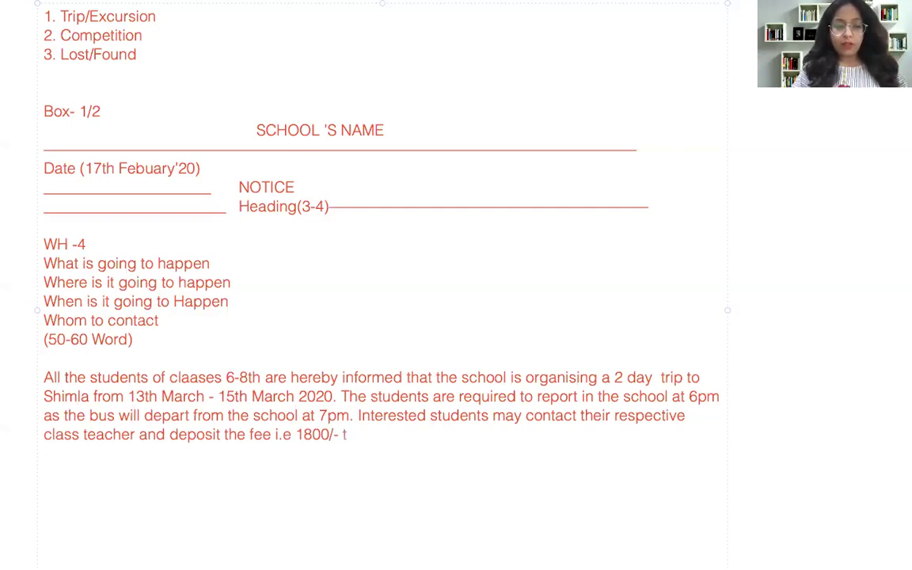
key(BackSpace)
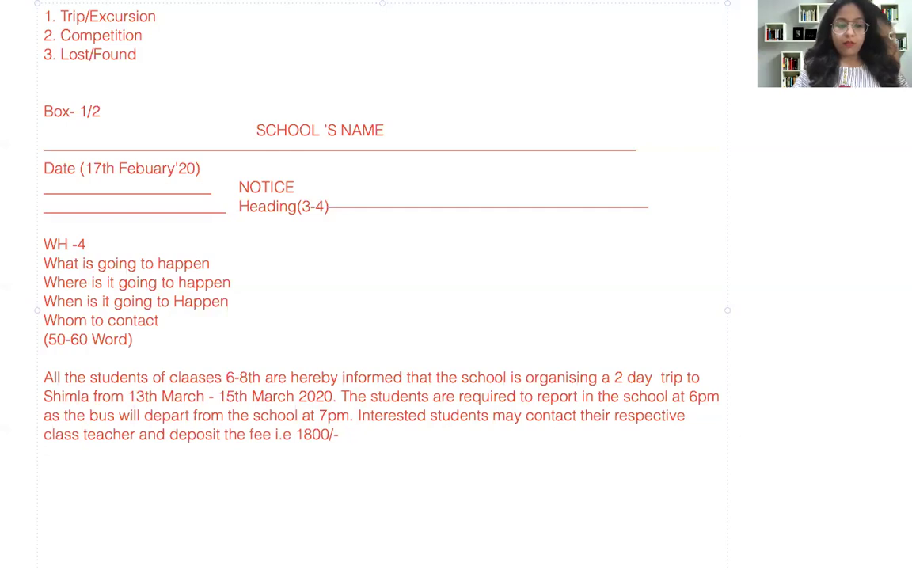
Step: Finish the deposit sentence with the deadline "by 8th March." and begin the following sentence
text(wi)
key(BackSpace)
key(BackSpace)
text(by)
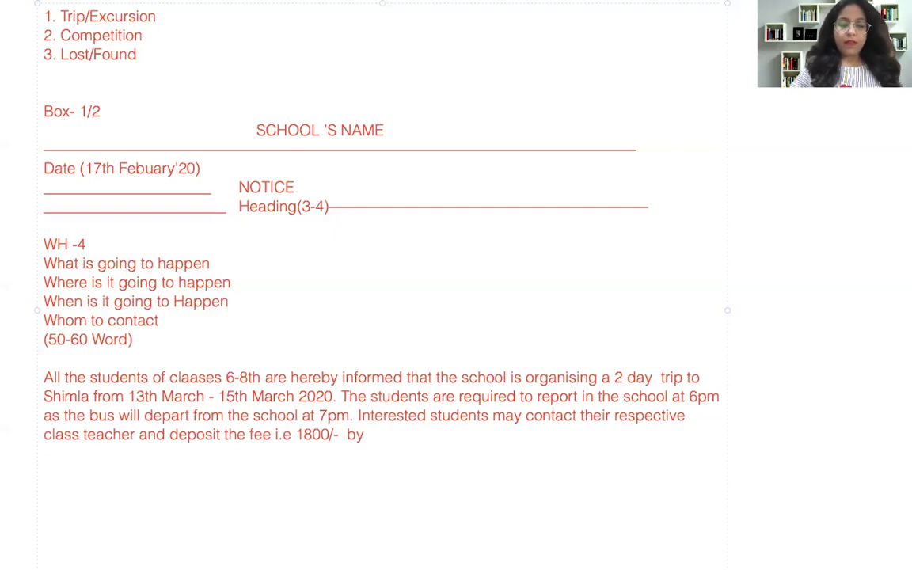
text( 8th)
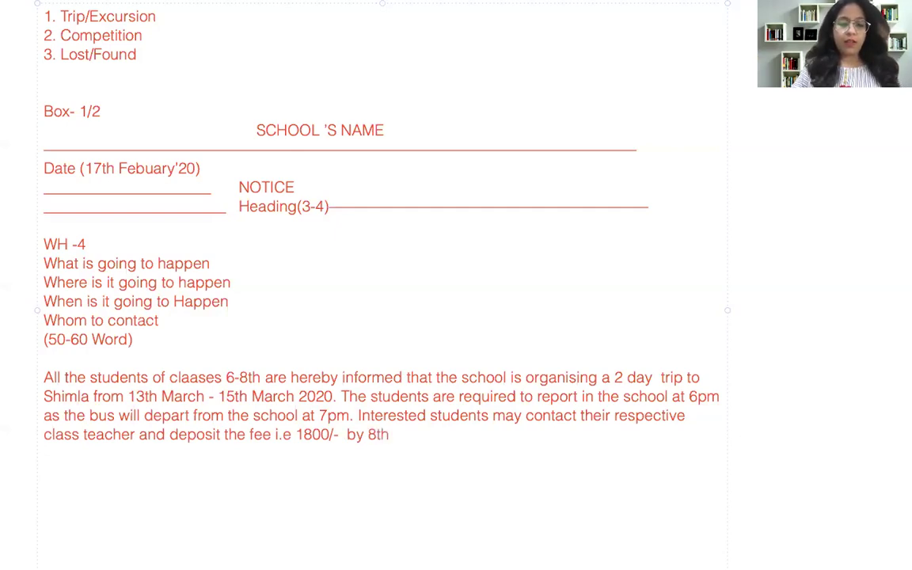
text( Marc)
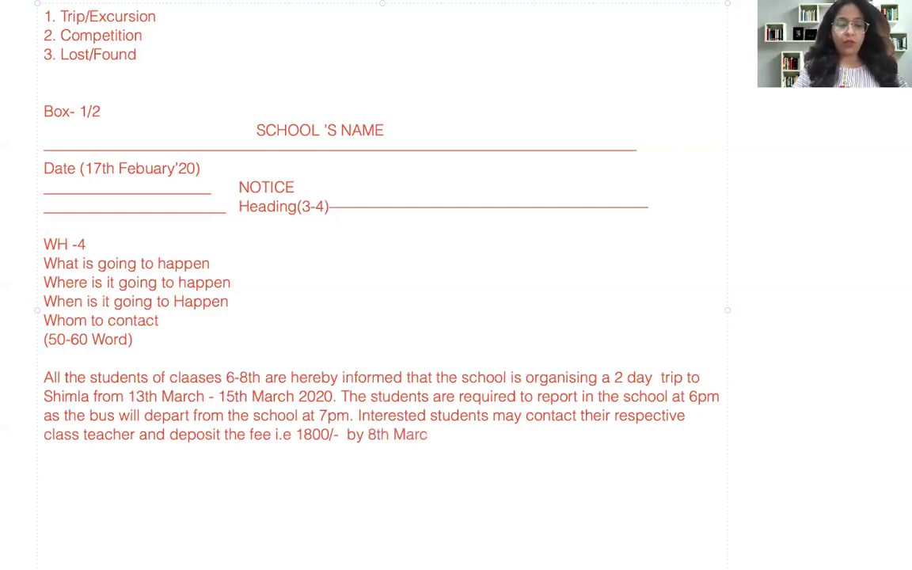
text(h. Foodi)
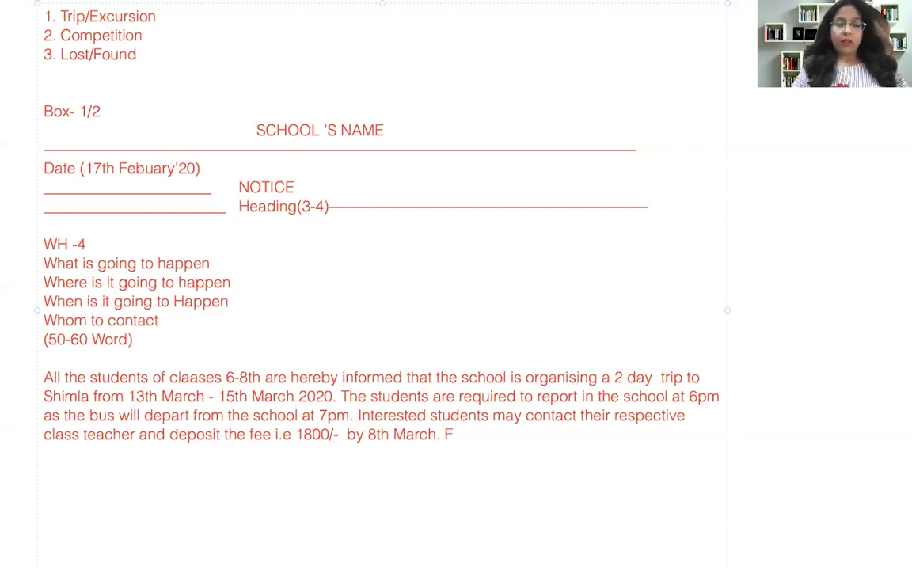
Step: Write "For more information contact" as the opening of the notice's closing sentence
key(BackSpace)
key(BackSpace)
key(BackSpace)
key(BackSpace)
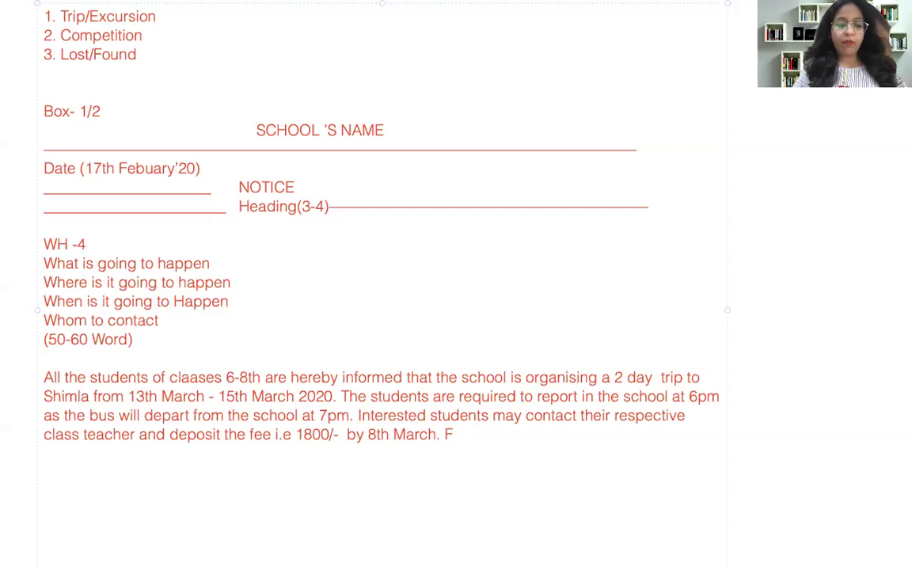
text(or more i)
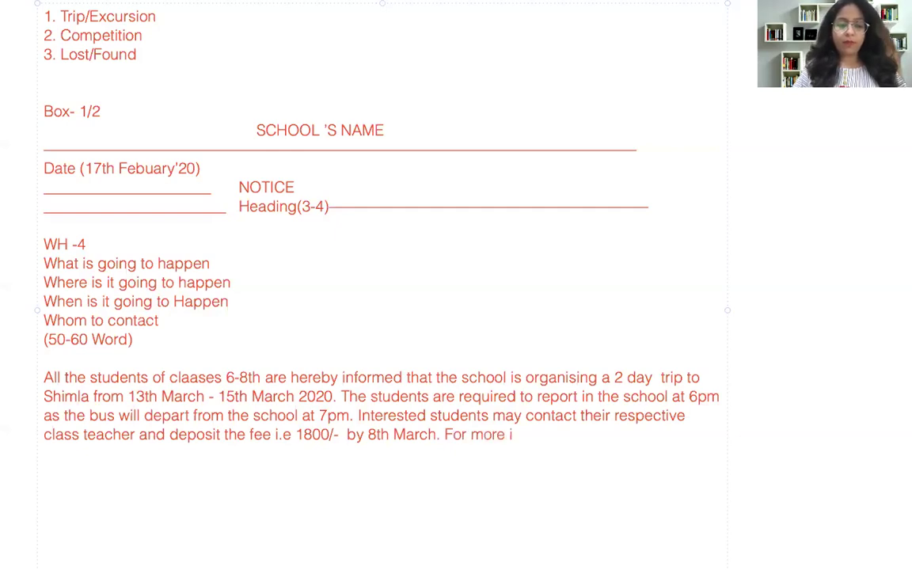
text(nformation)
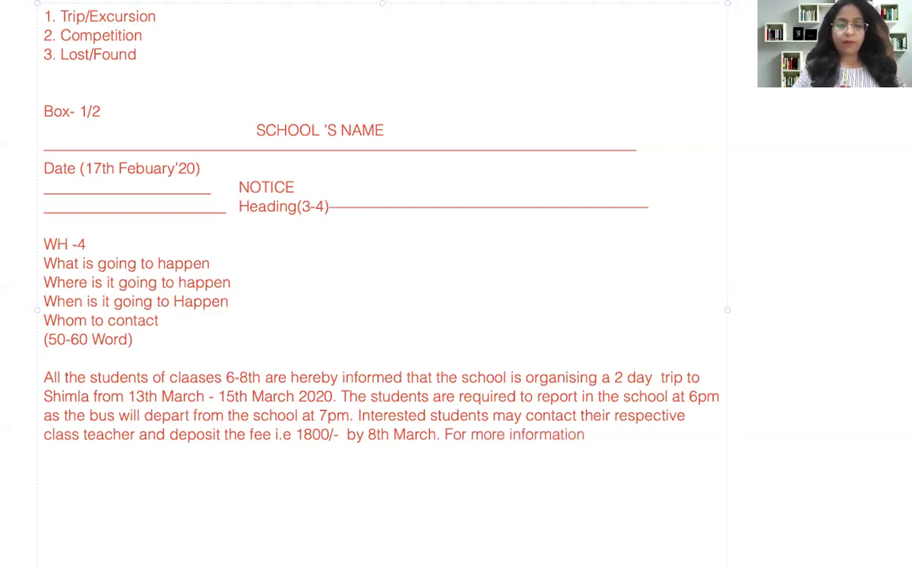
text( contact)
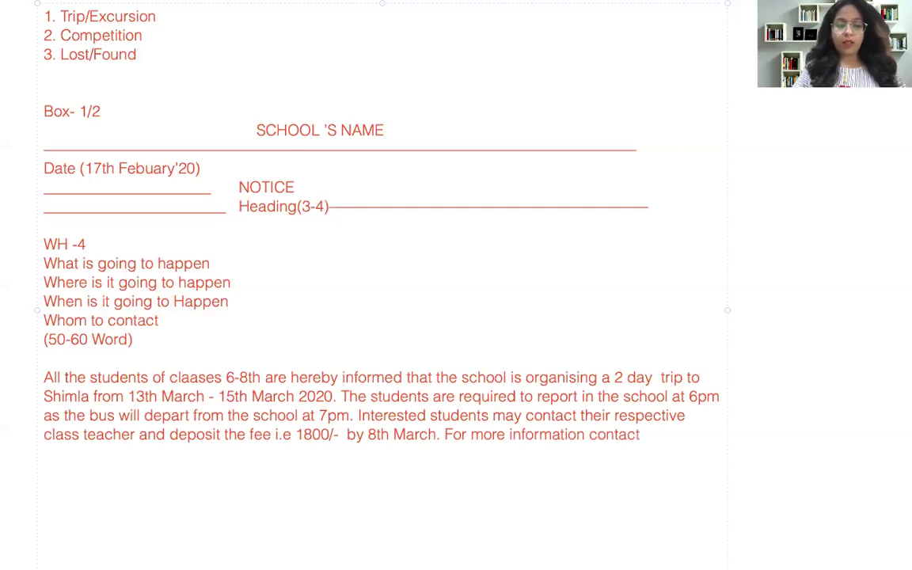
Step: Complete the closing sentence of the notice with "ypur class teacher."
text( ypur class te)
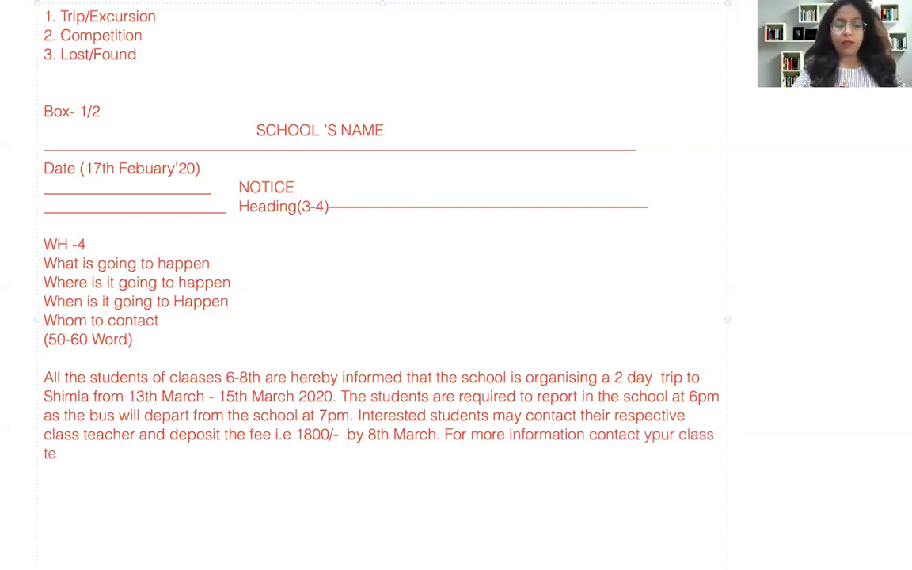
text(caher)
key(BackSpace)
key(BackSpace)
key(BackSpace)
key(BackSpace)
key(BackSpace)
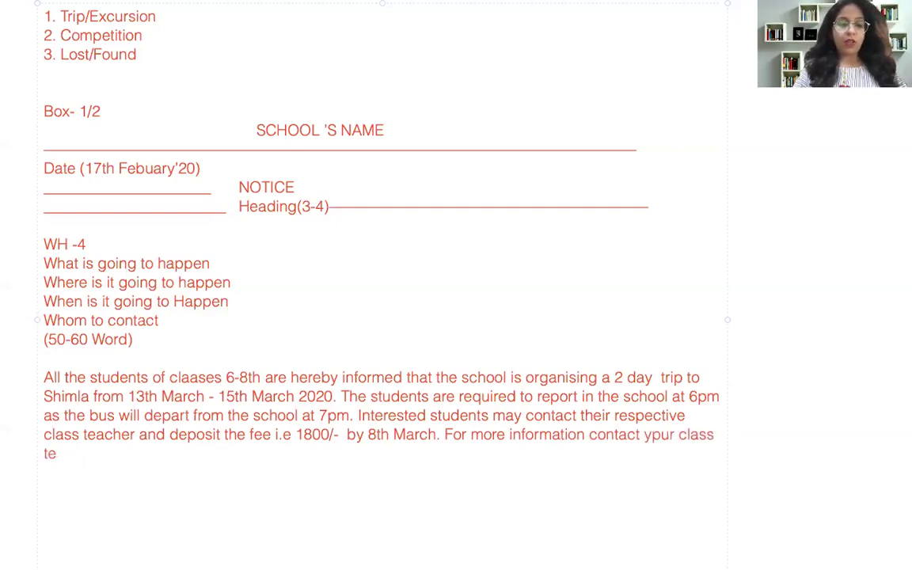
text(acher.)
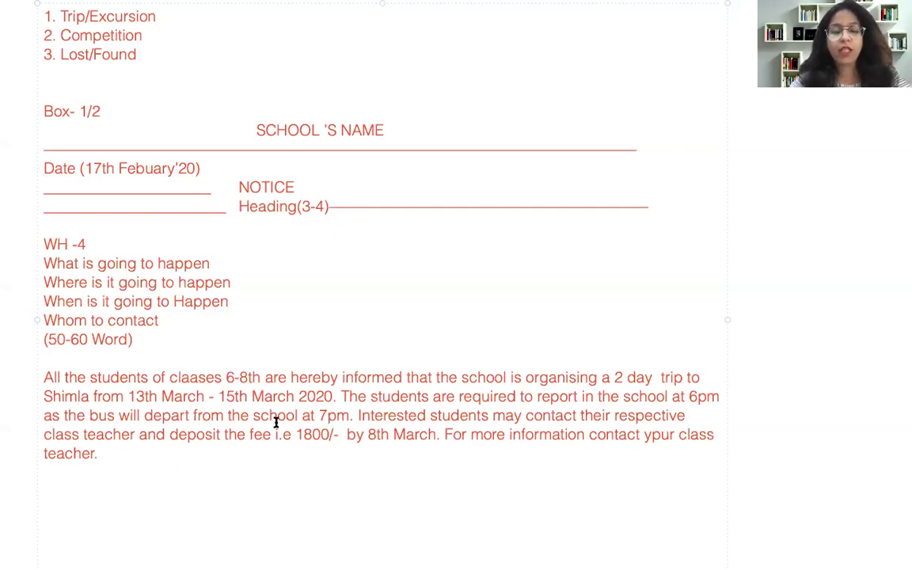
drag(128, 396, 349, 396)
drag(303, 434, 341, 415)
triple_click(621, 359)
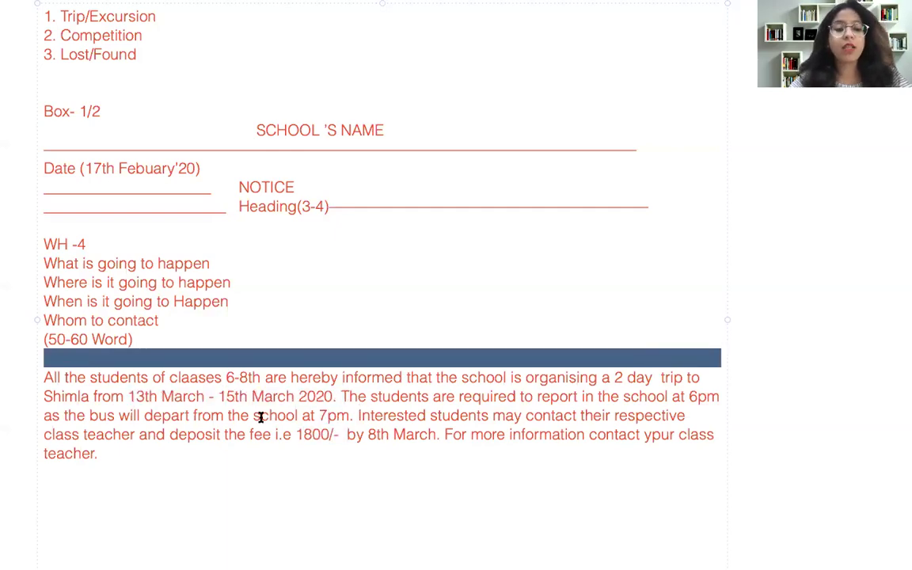
drag(208, 377, 247, 377)
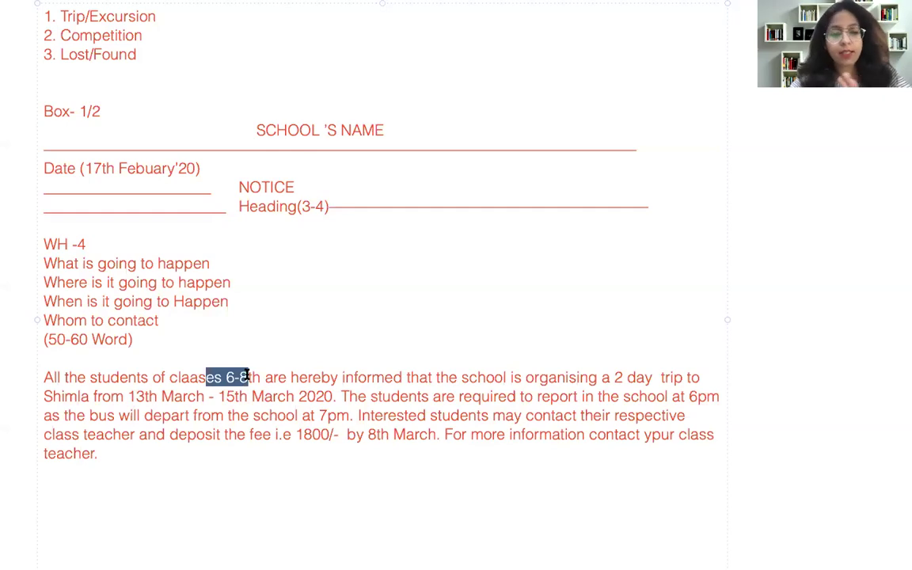
Step: Add the signatory's first name below the notice text, leaving one blank line between them
click(102, 462)
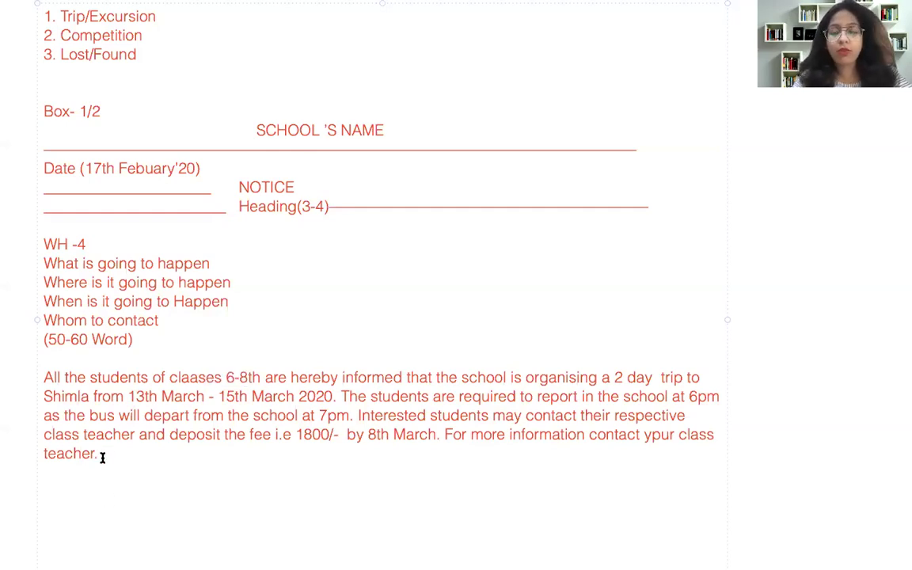
key(Return)
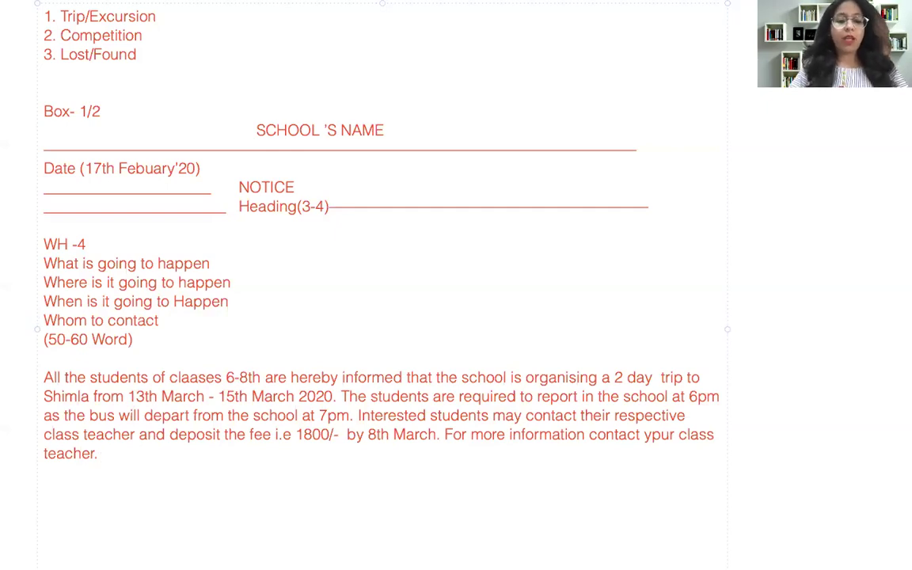
text(Y)
key(BackSpace)
key(Return)
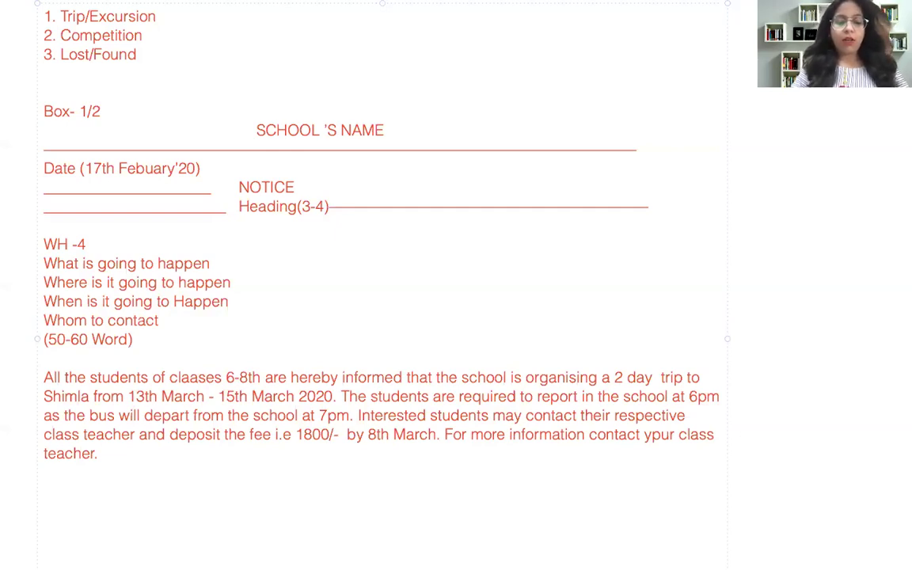
text(Akhil)
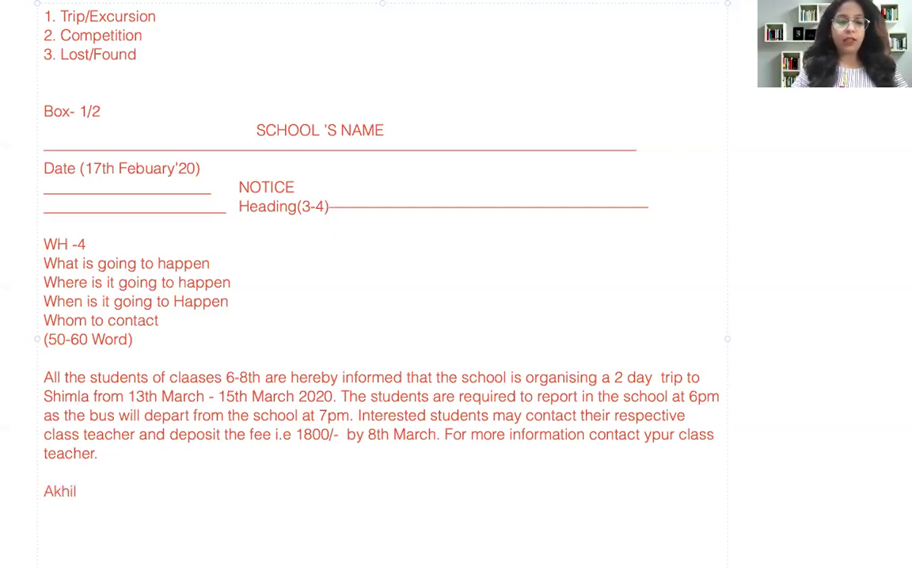
Step: Add the designation "Head Secretary" and the school name "ABC School" on separate lines under the signatory's name
key(Return)
text(He)
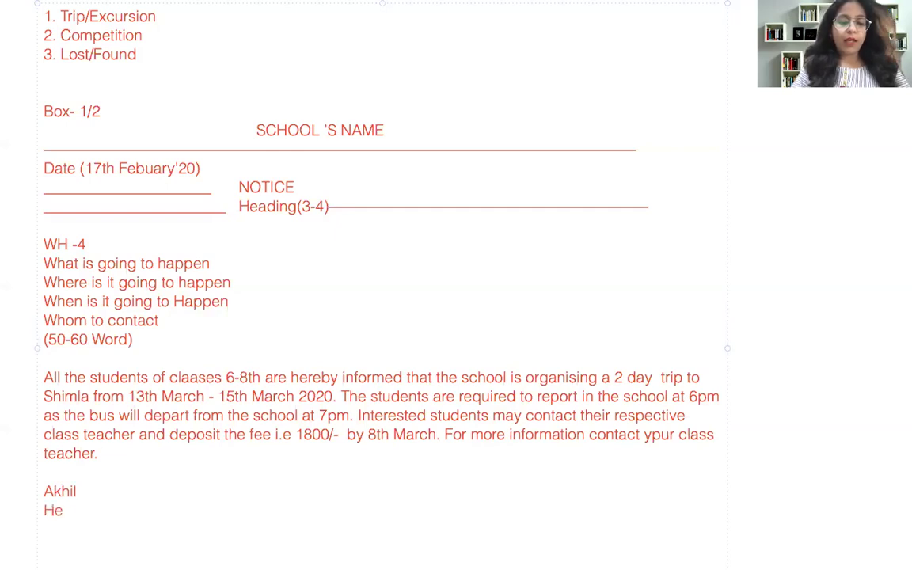
text(ad Sec)
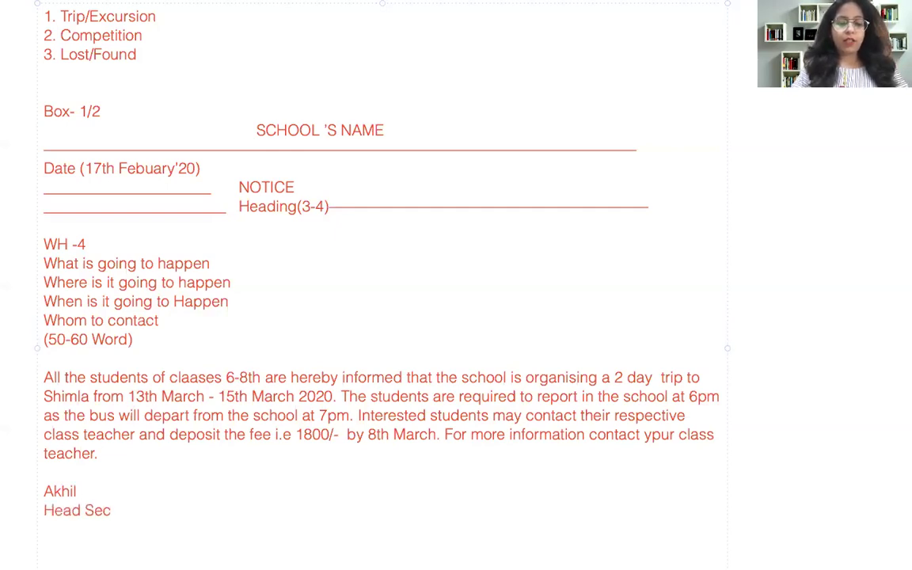
text(retary)
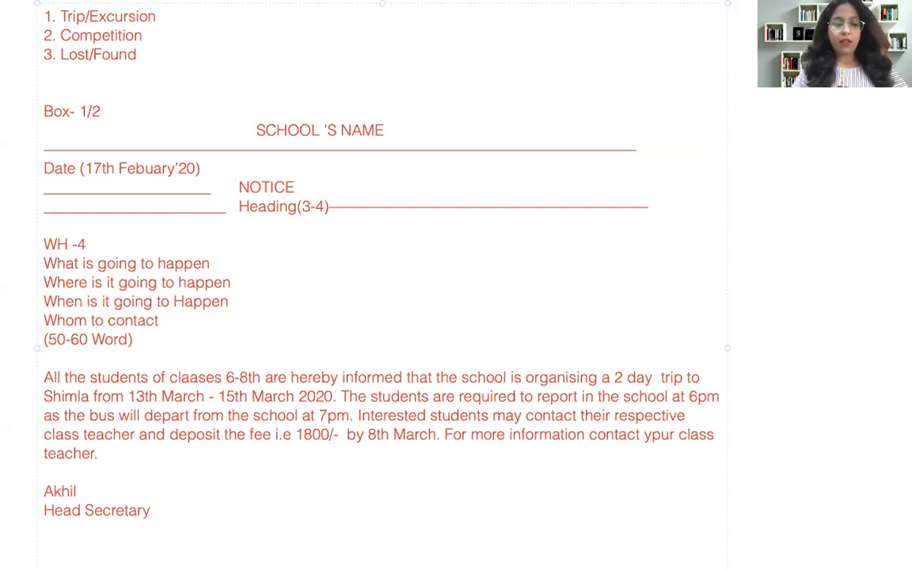
key(Return)
text(ABC)
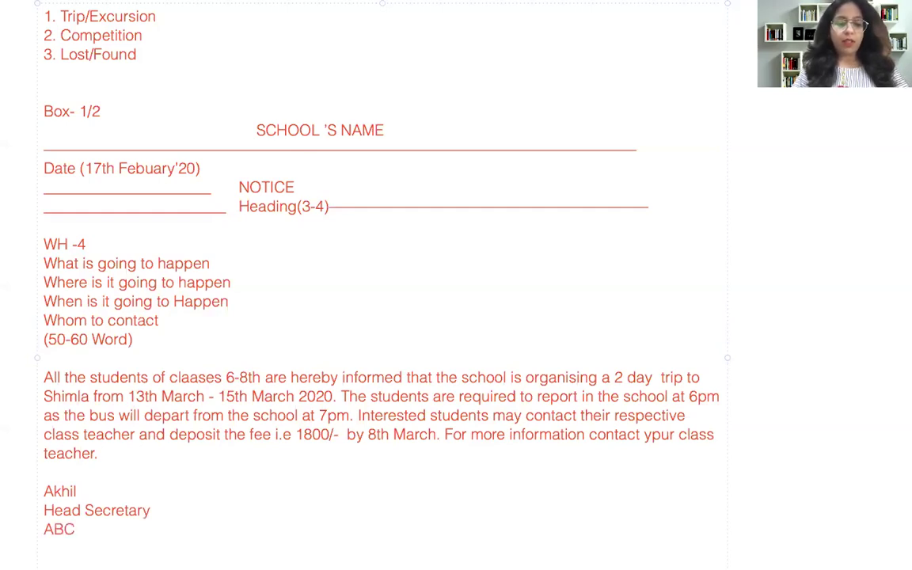
text( School)
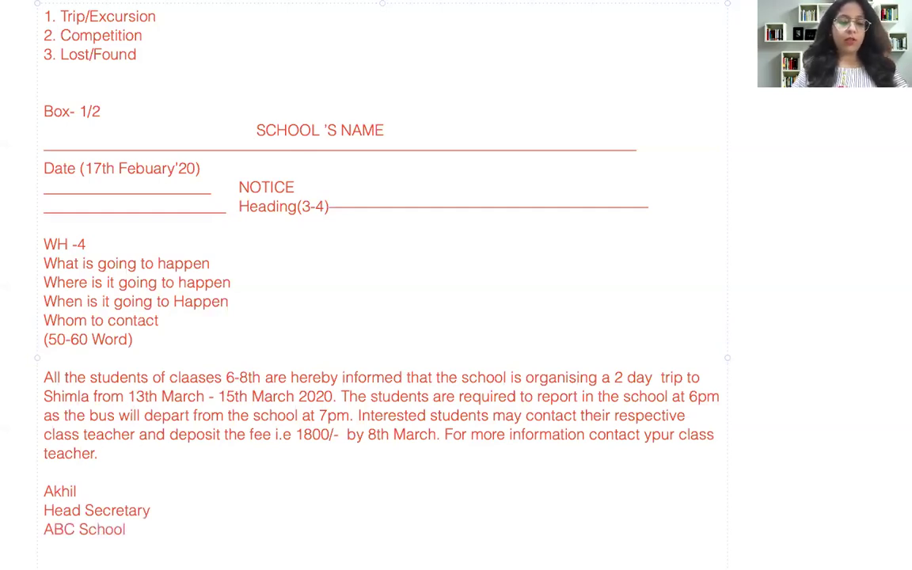
Step: Put "Mr." before the signatory's name and add "Sd" on a new line below "ABC School"
click(42, 492)
text(Mr,)
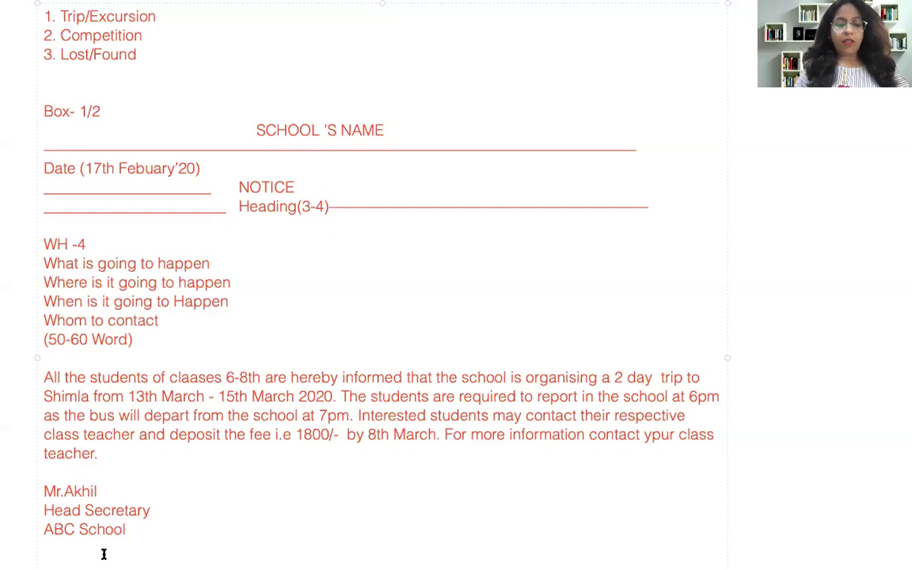
click(104, 554)
key(Return)
text(Sd)
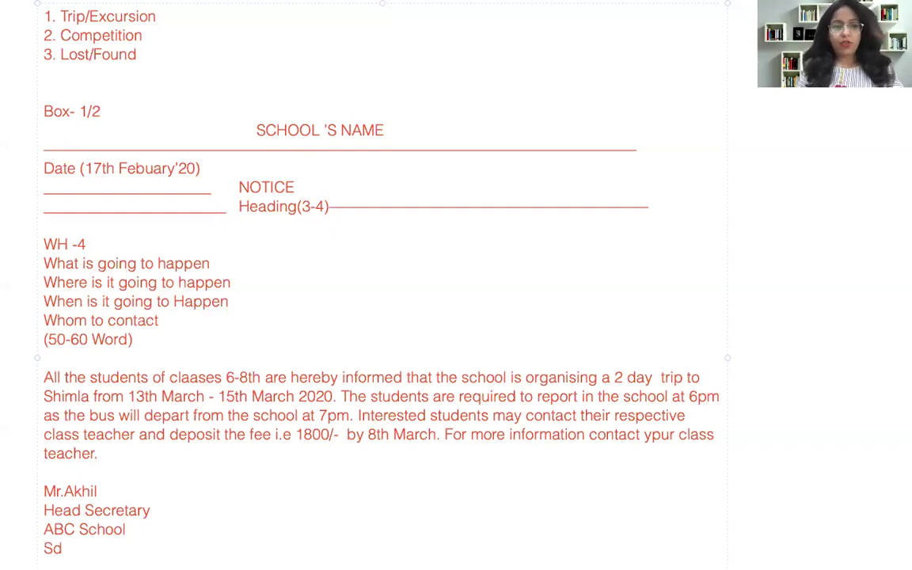